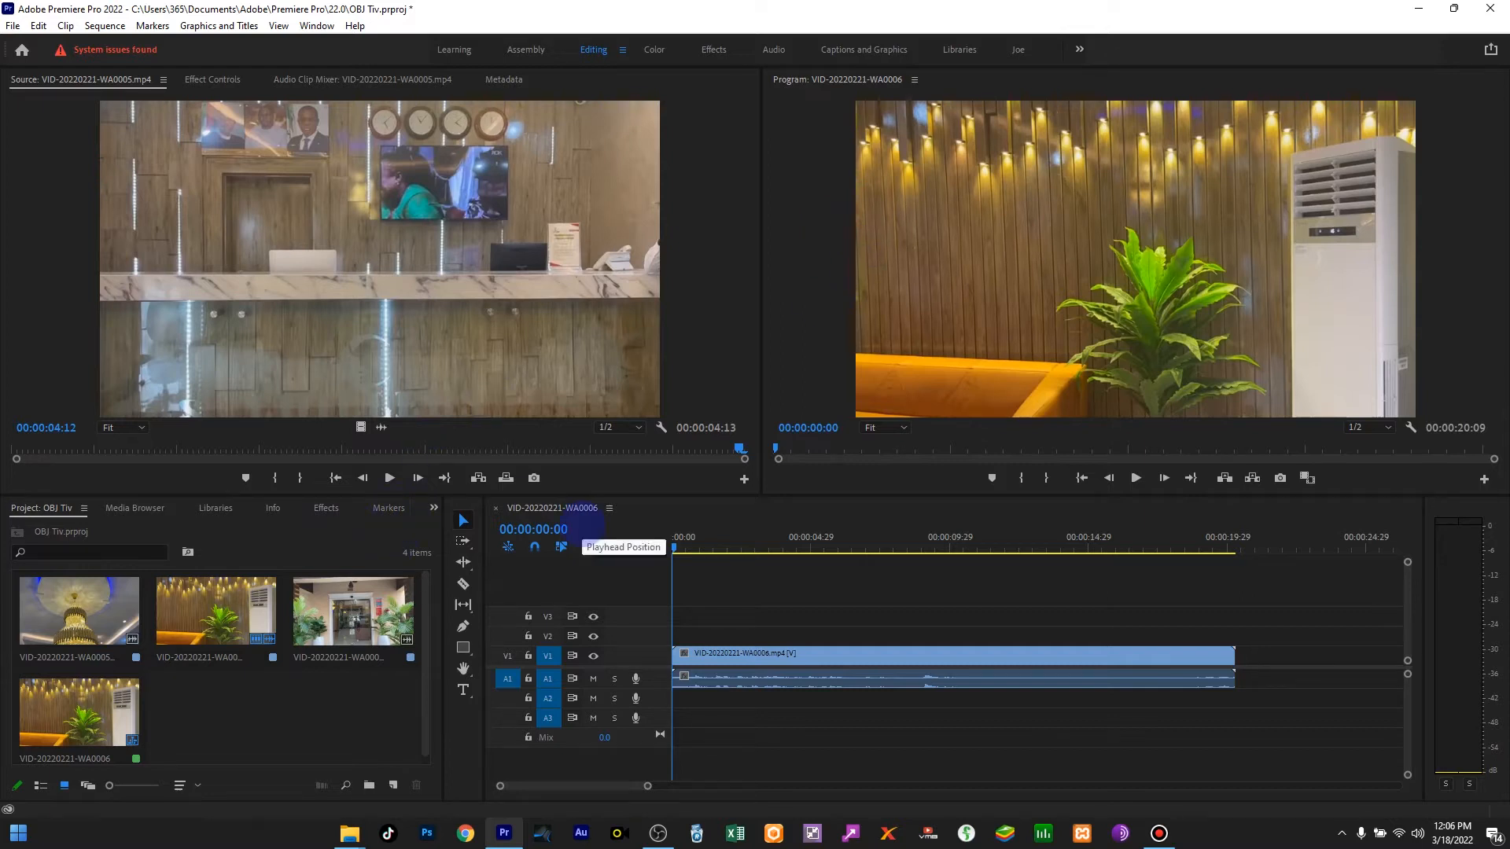
pyautogui.click(785, 600)
pyautogui.press('-')
pyautogui.press('-')
pyautogui.press('-')
pyautogui.press('-')
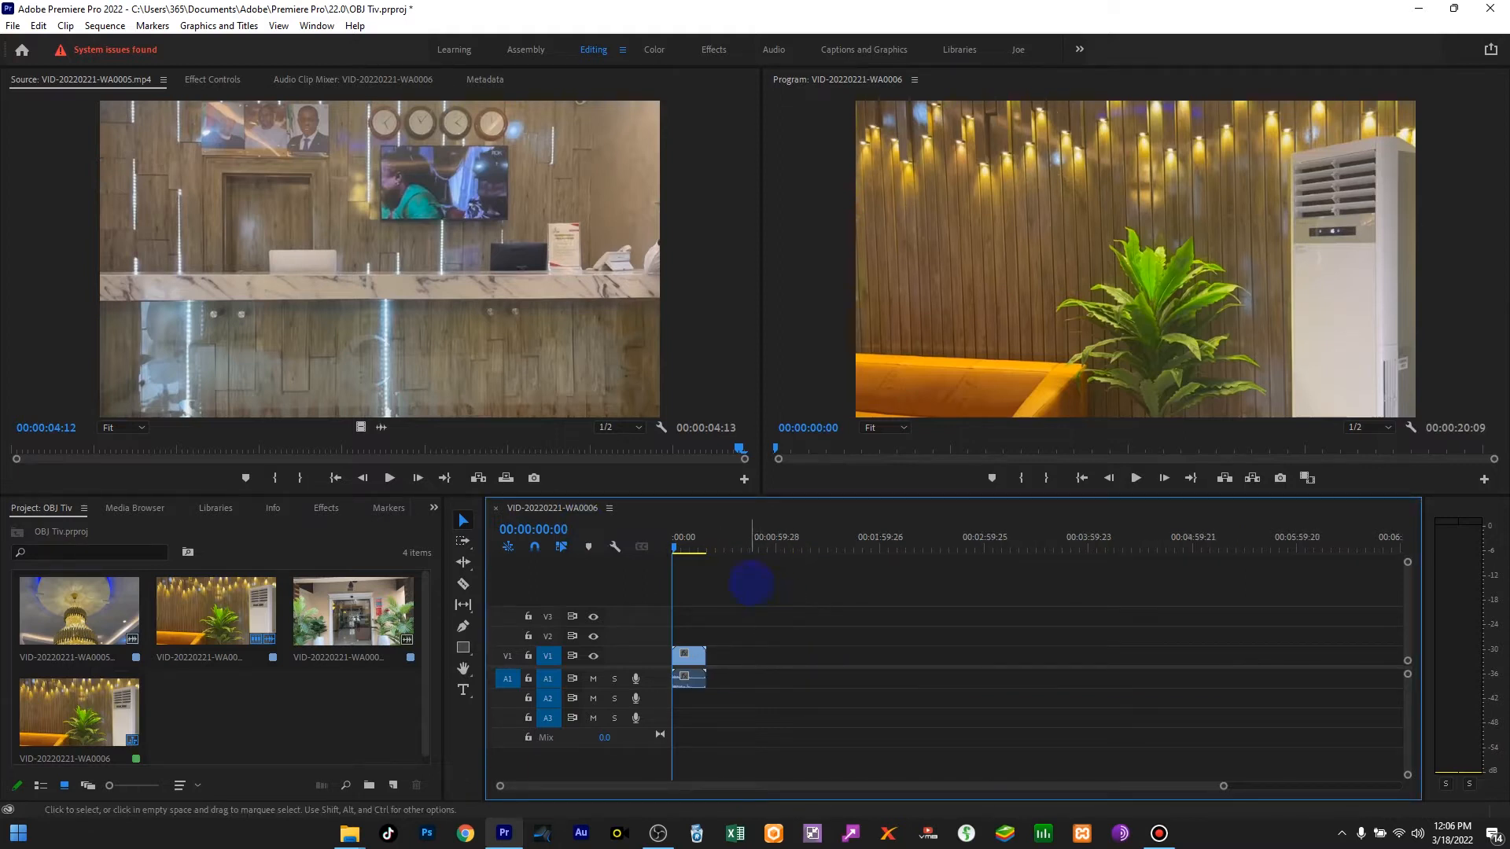
pyautogui.press('=')
pyautogui.press('=')
pyautogui.press('=')
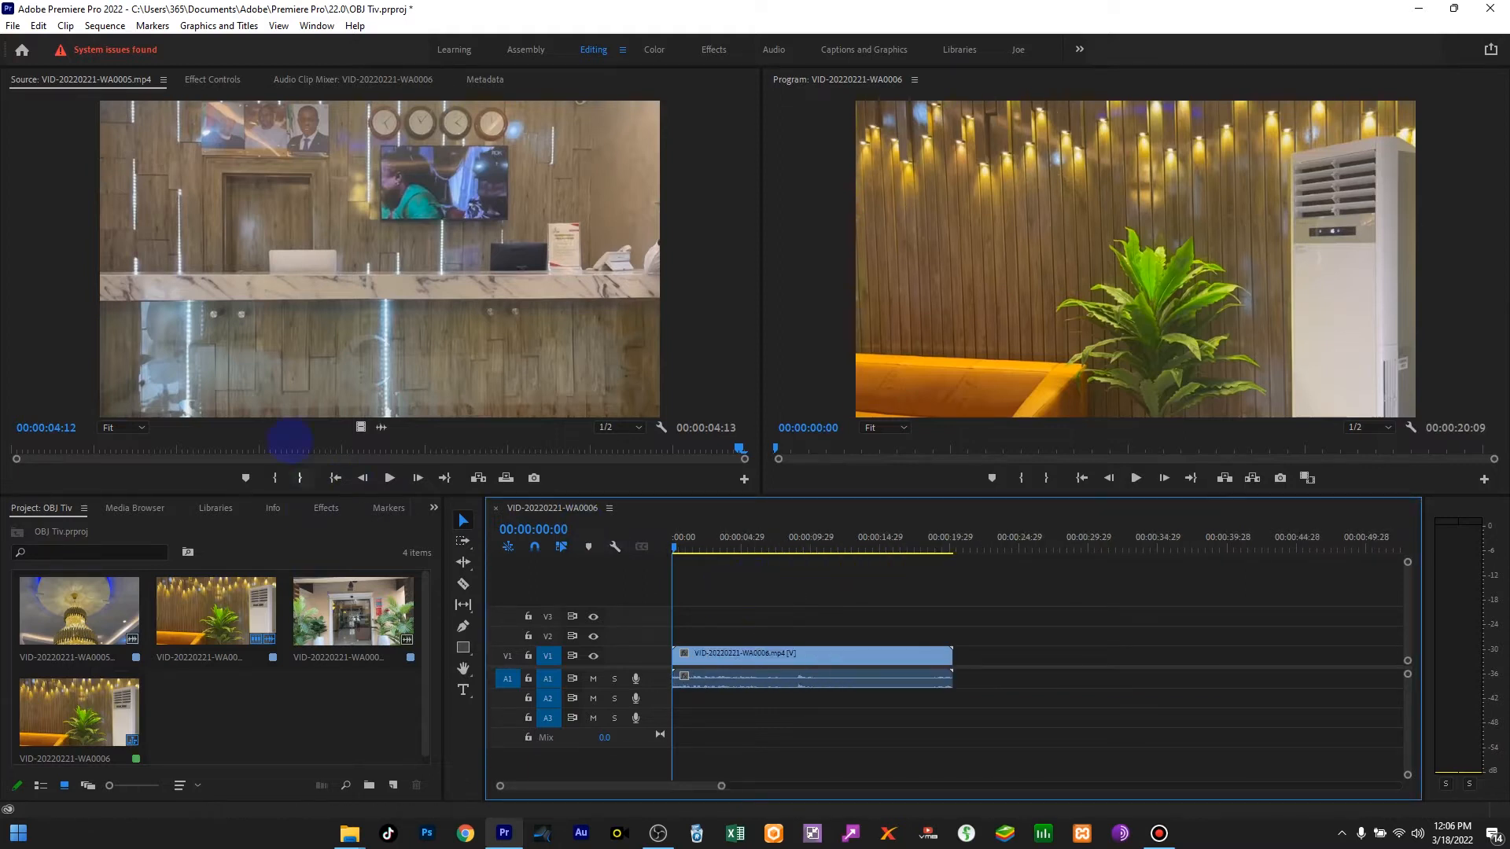
pyautogui.moveTo(296, 334); pyautogui.dragTo(121, 452)
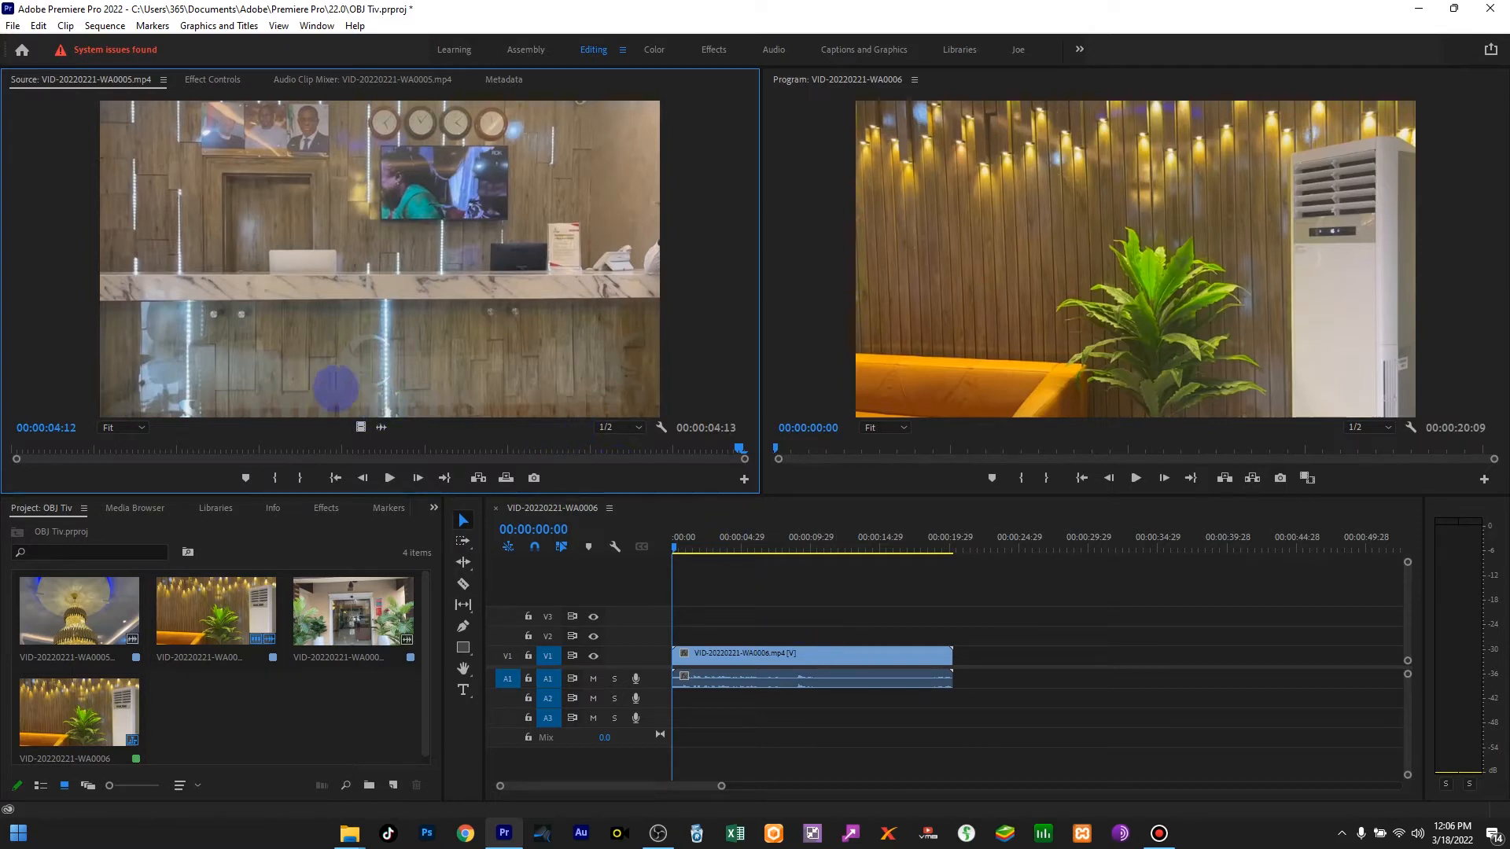
pyautogui.moveTo(856, 553); pyautogui.dragTo(555, 353)
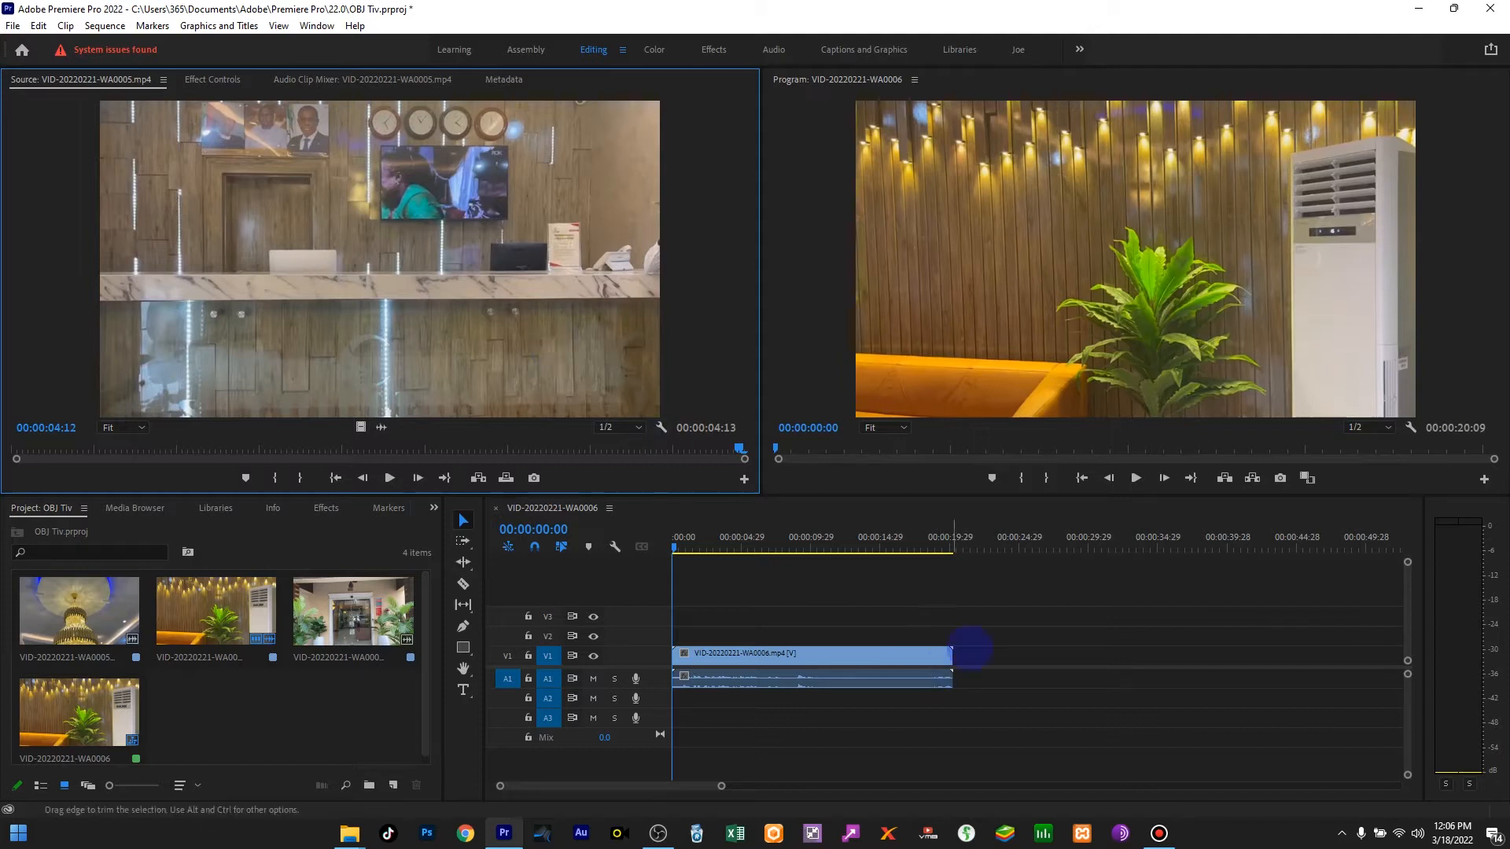
pyautogui.moveTo(983, 582); pyautogui.dragTo(701, 579)
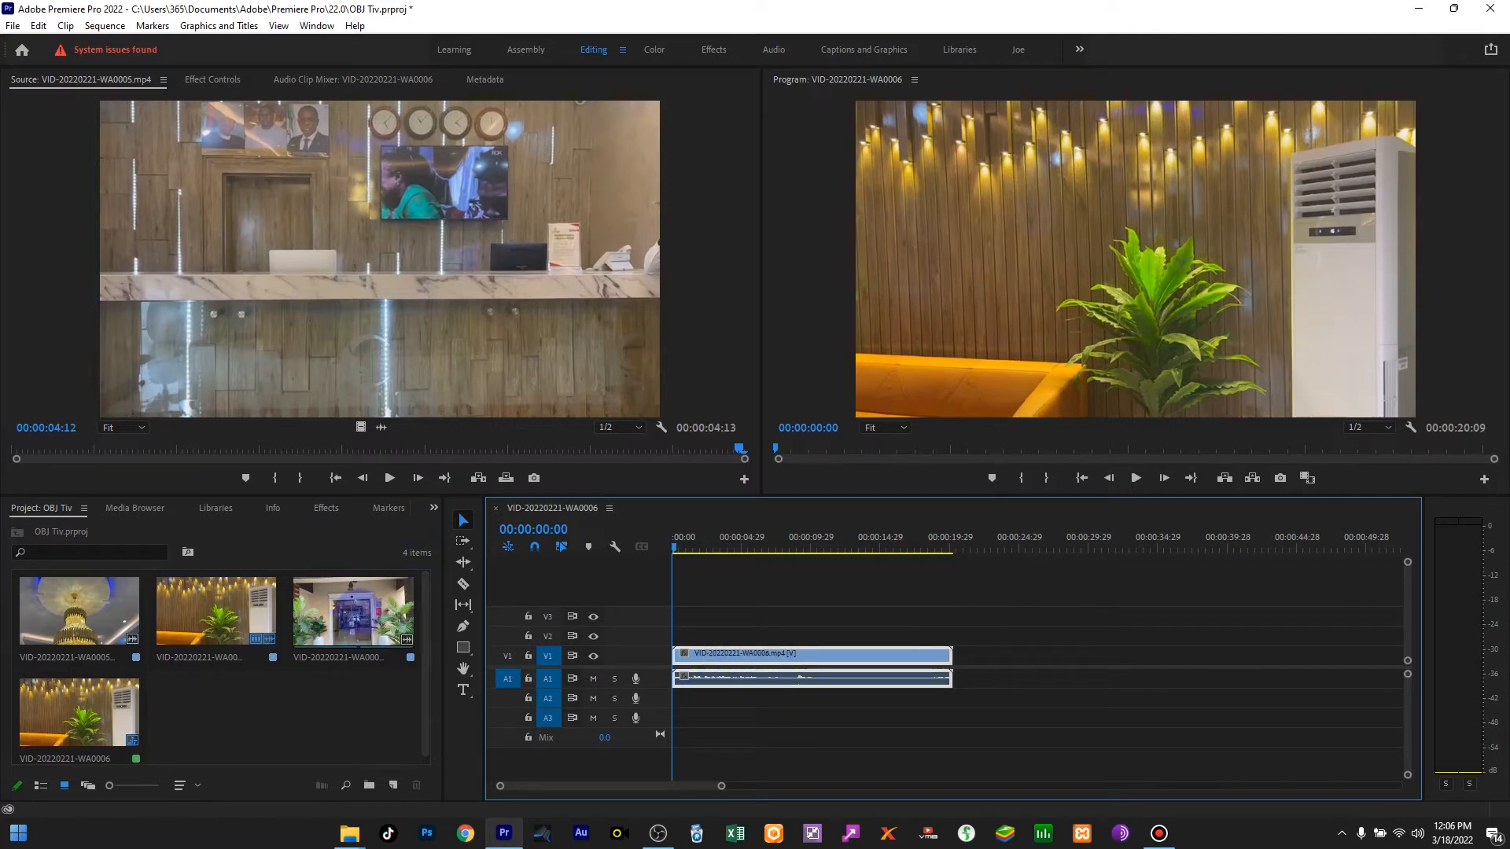
pyautogui.click(354, 612)
pyautogui.rightClick(354, 612)
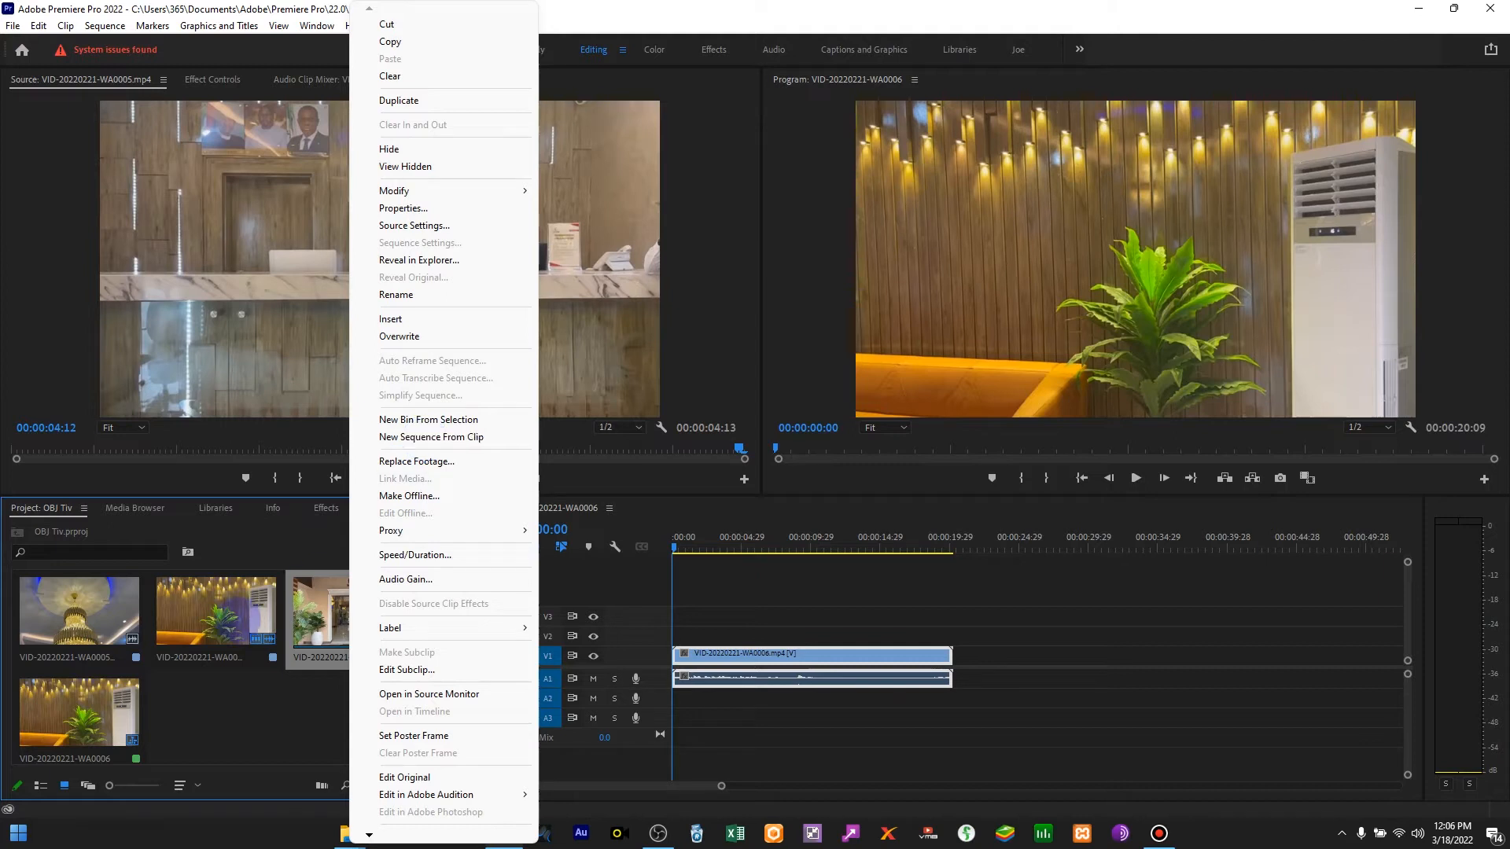
pyautogui.click(1012, 678)
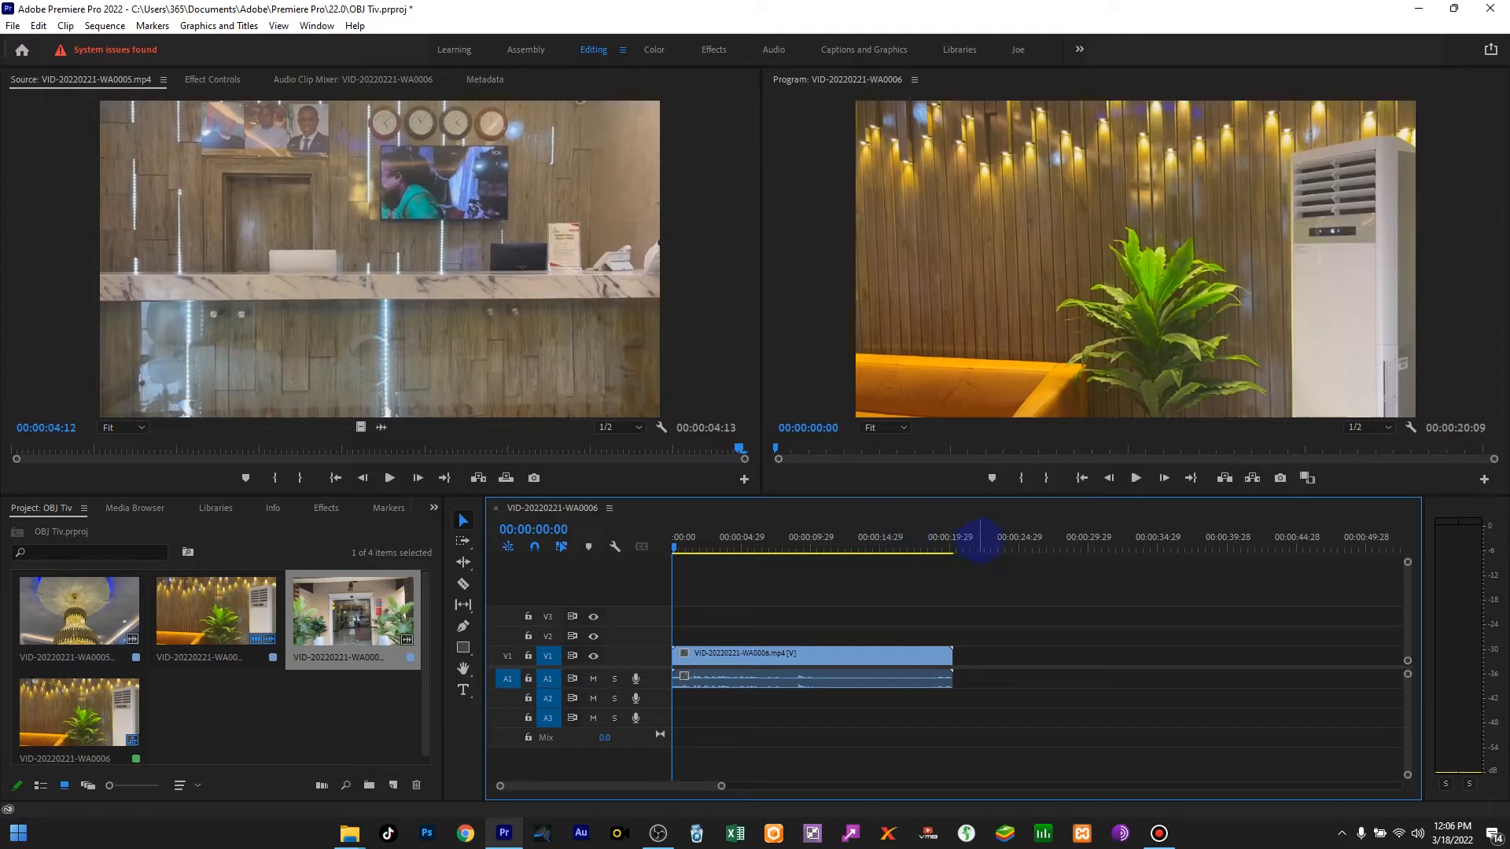
# Scrub back through the clip in the sequence and return the playhead to the start.
pyautogui.click(978, 542)
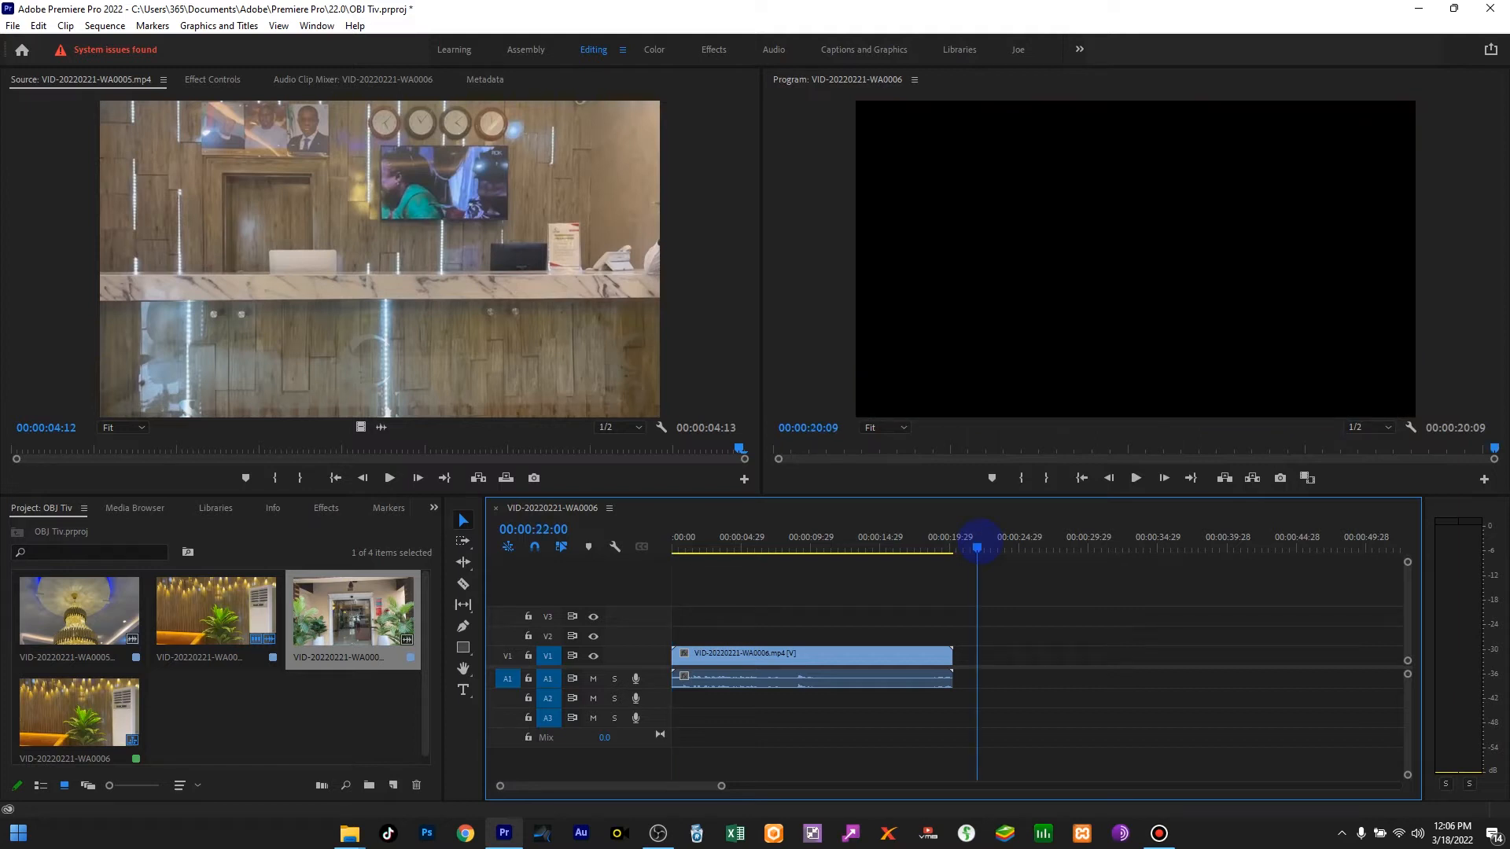
pyautogui.moveTo(978, 545); pyautogui.dragTo(821, 542)
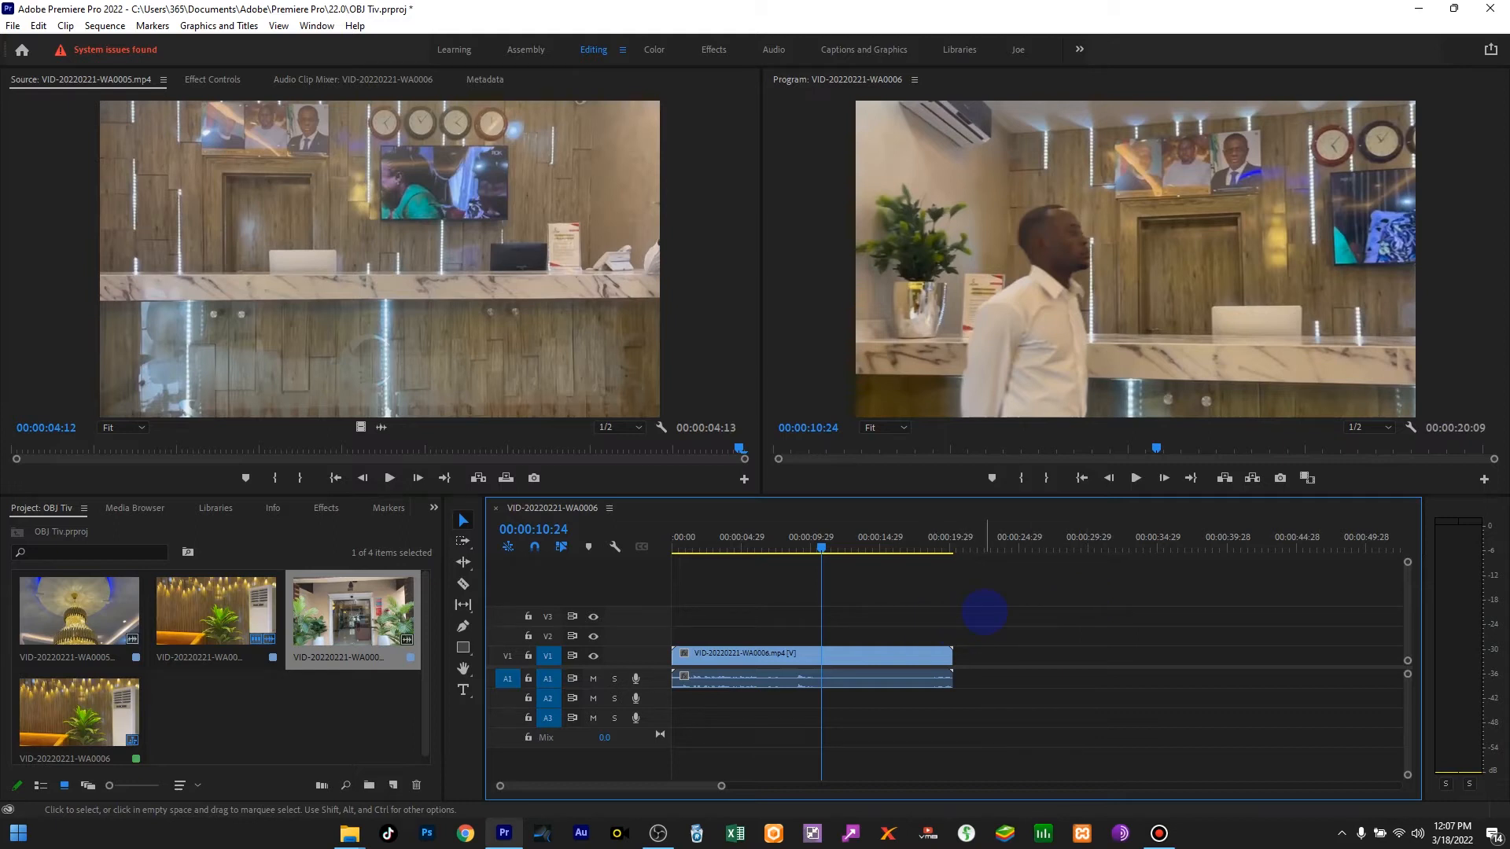
pyautogui.moveTo(1010, 606); pyautogui.dragTo(920, 705)
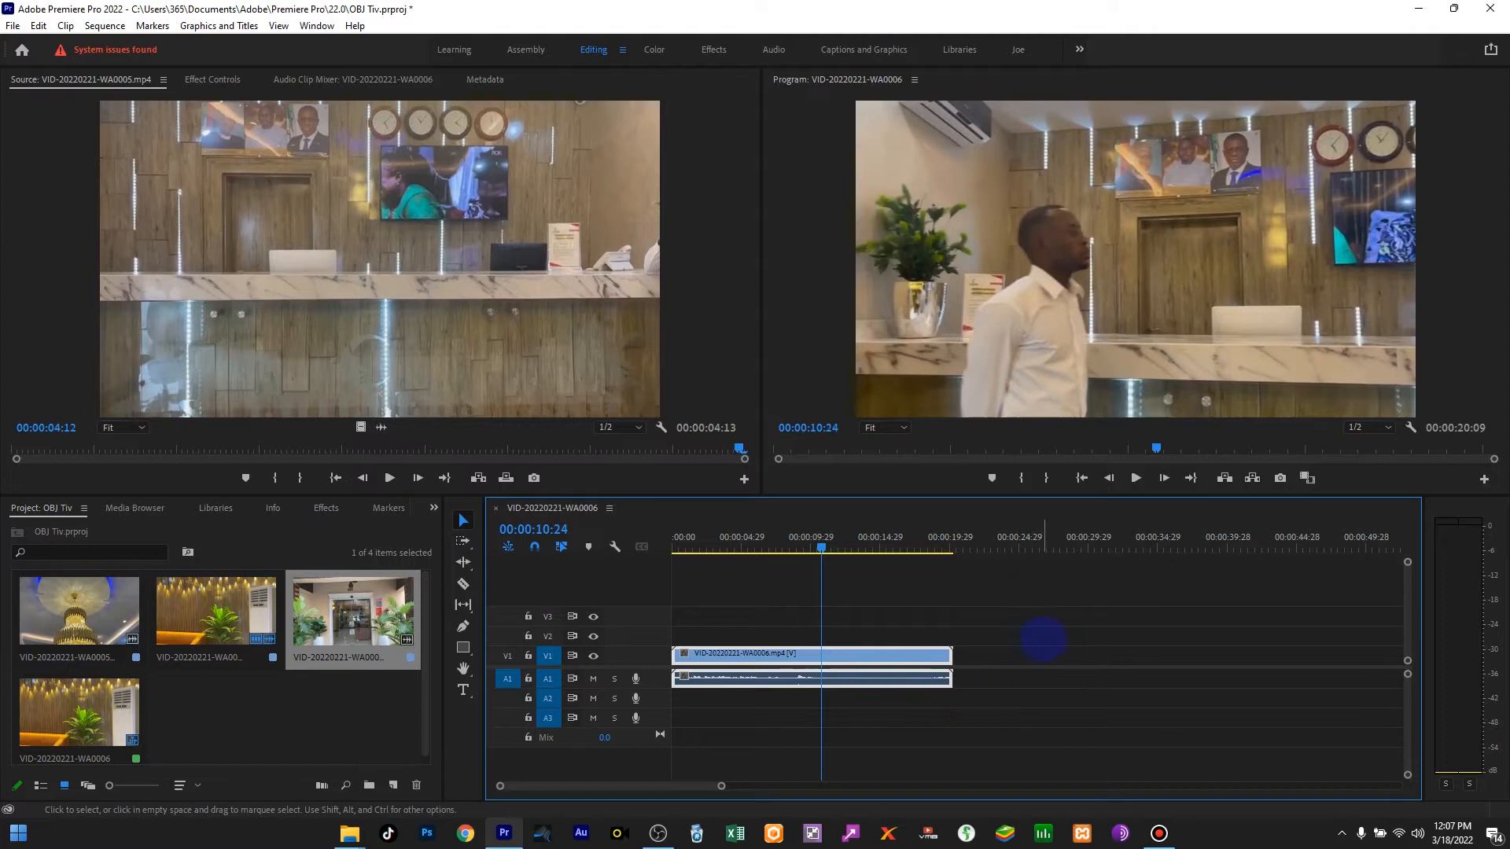
pyautogui.click(1044, 637)
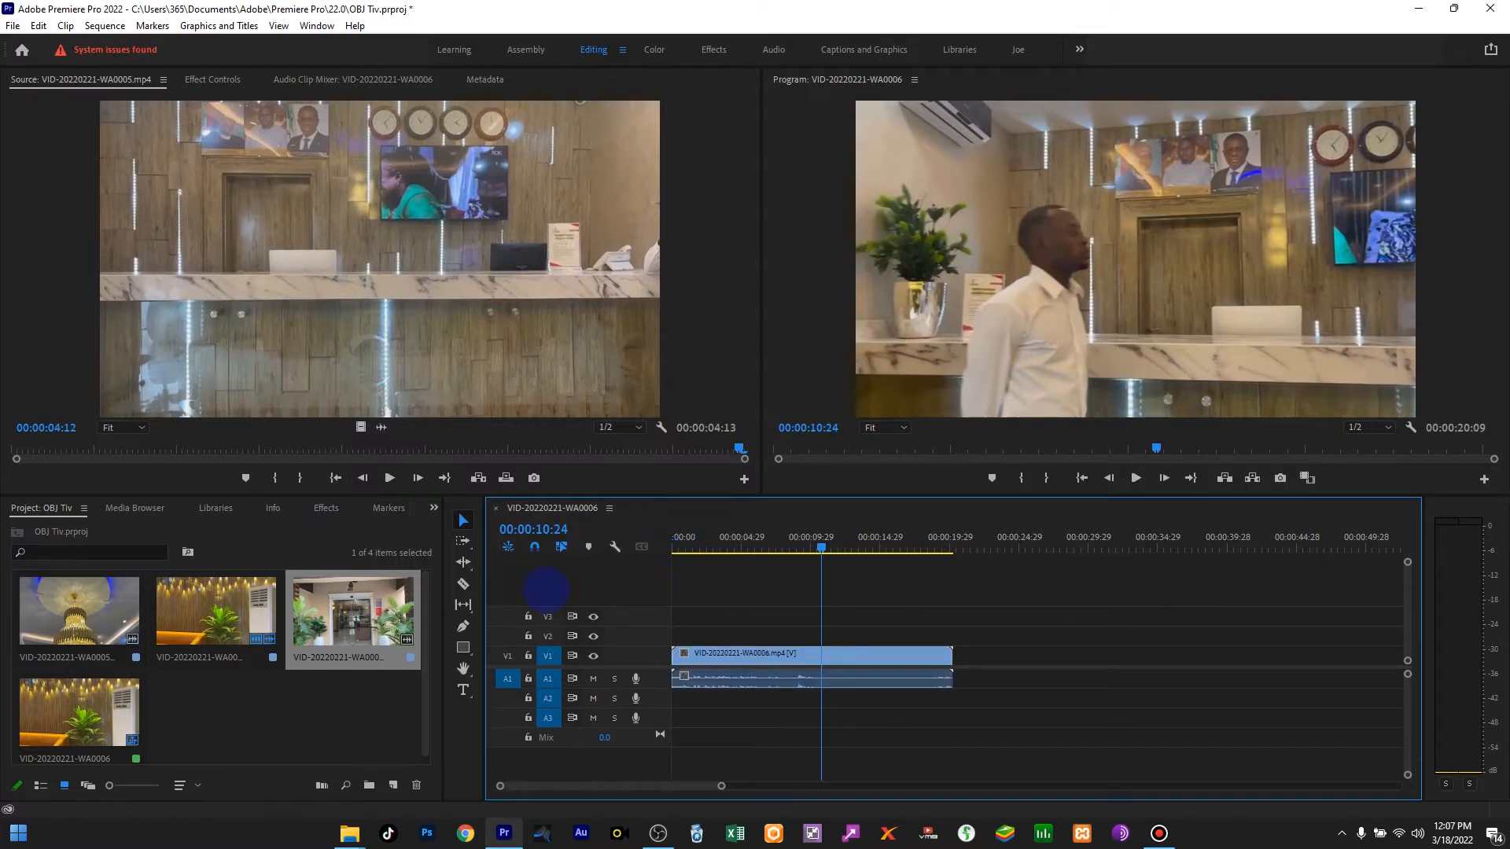
pyautogui.press('Home')
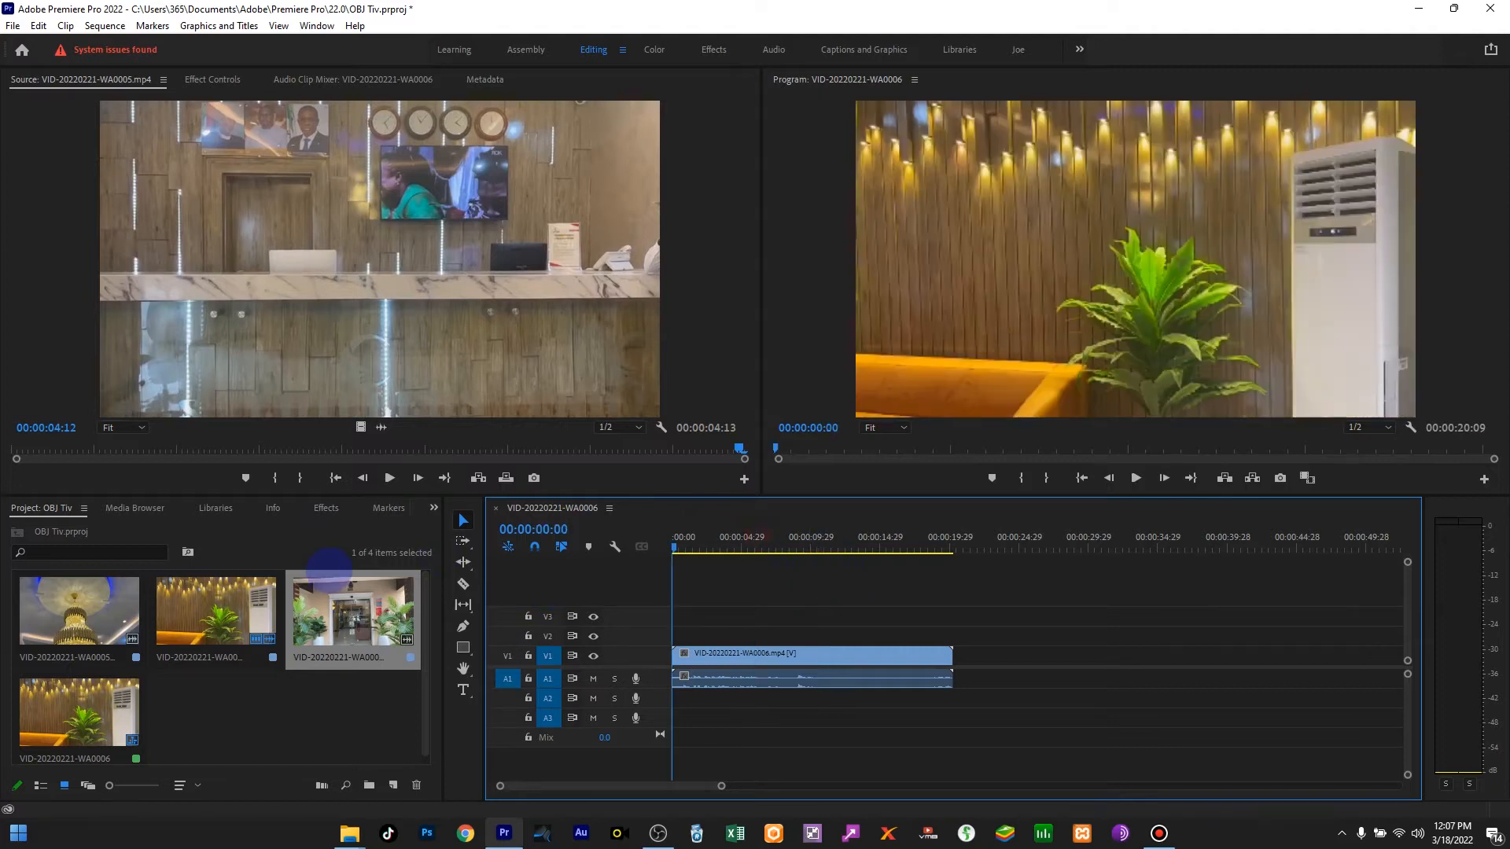
# Load the building entrance clip VID-20220221-WA0007.mp4 into the Source Monitor and scrub through it to 00:00:11:00.
pyautogui.click(295, 386)
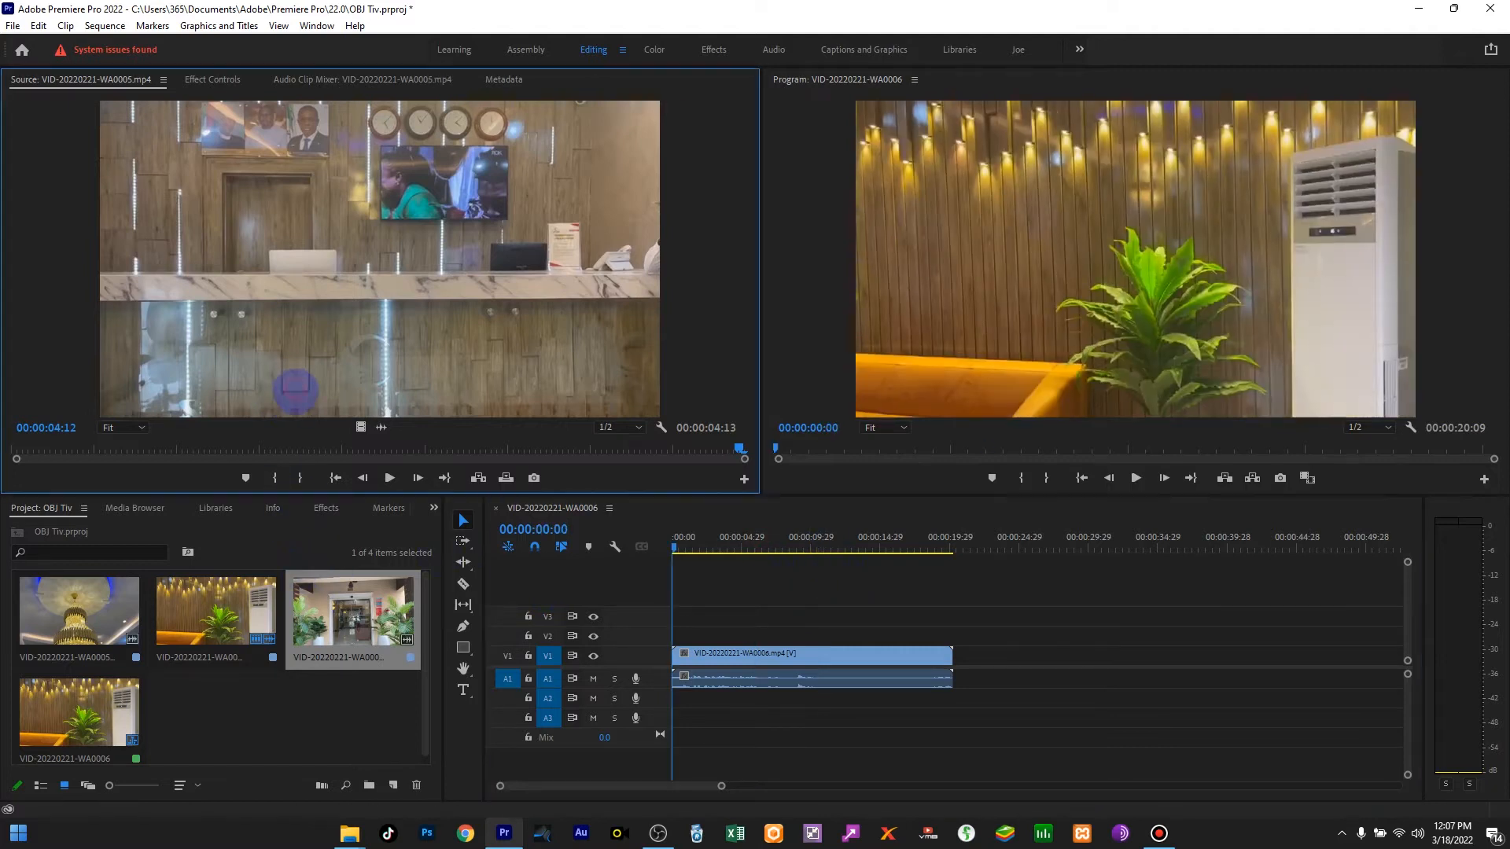
pyautogui.doubleClick(351, 612)
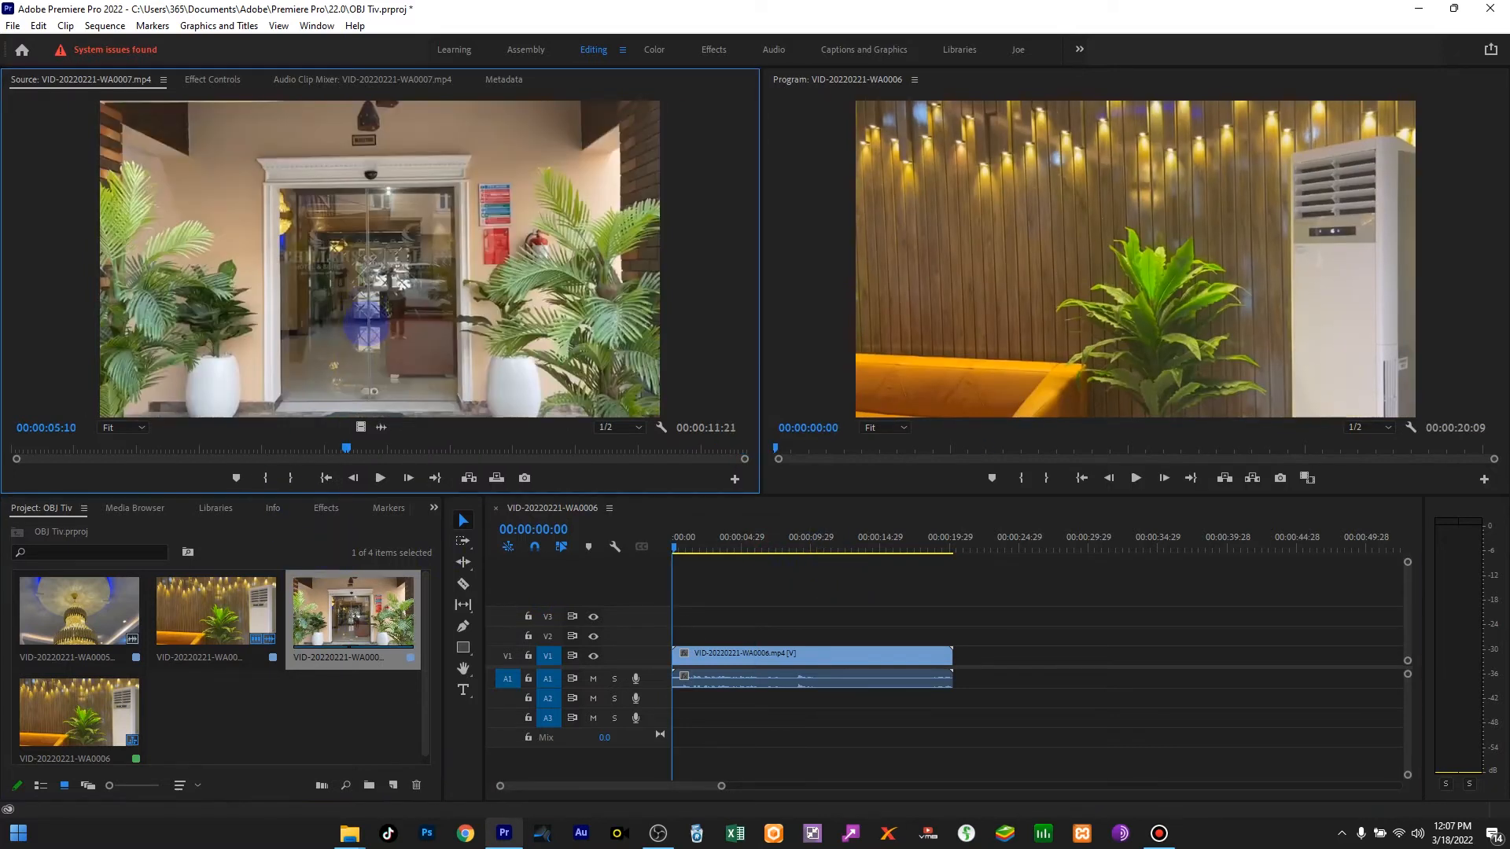
pyautogui.moveTo(67, 448); pyautogui.dragTo(654, 494)
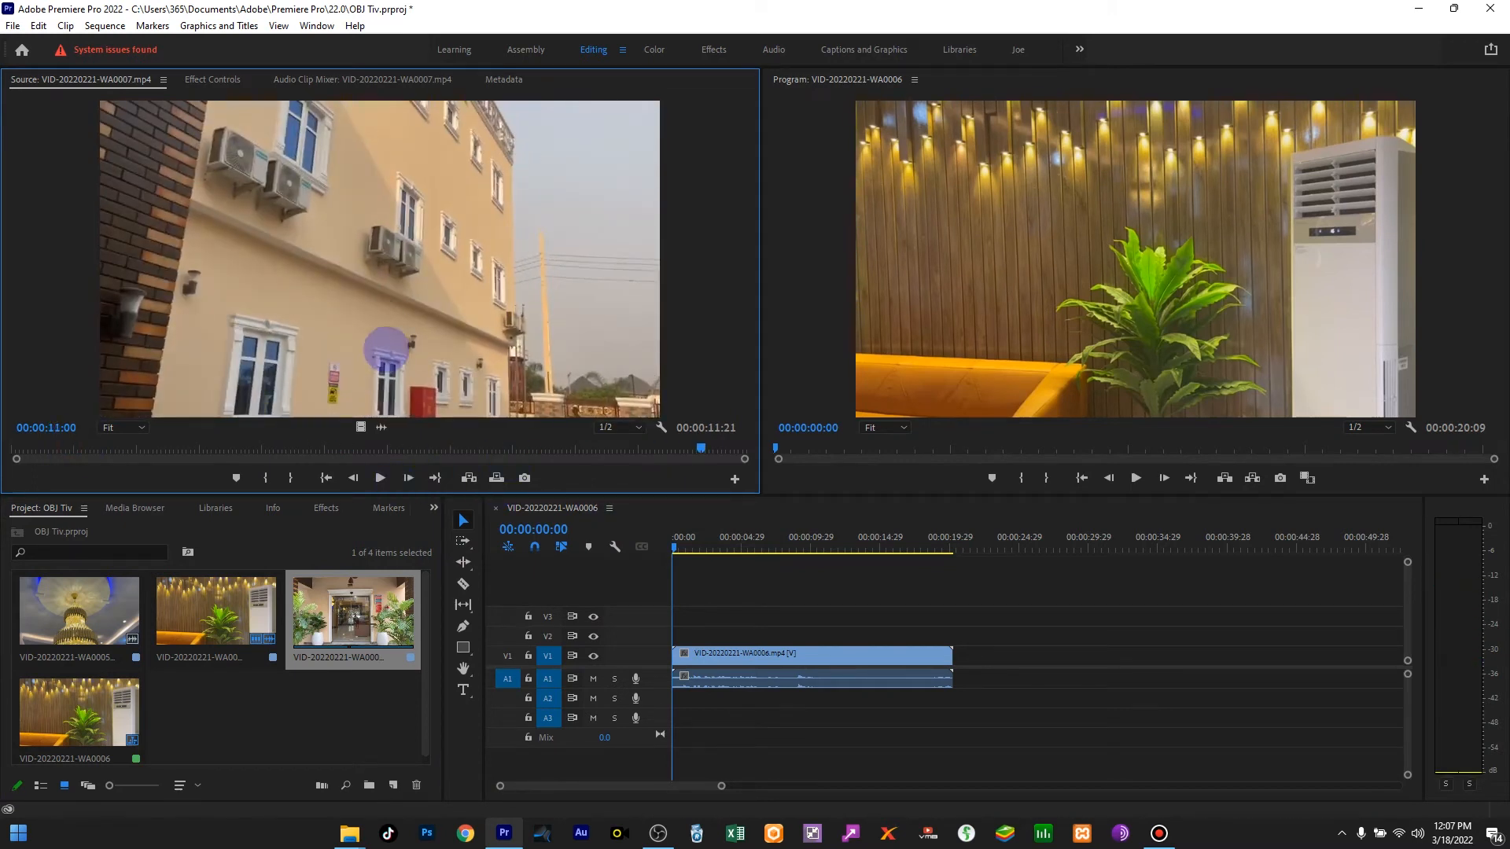
# Try to add the source clip to the timeline after the existing clip with V1 source patching off, and remove it again.
pyautogui.moveTo(365, 296); pyautogui.dragTo(980, 678)
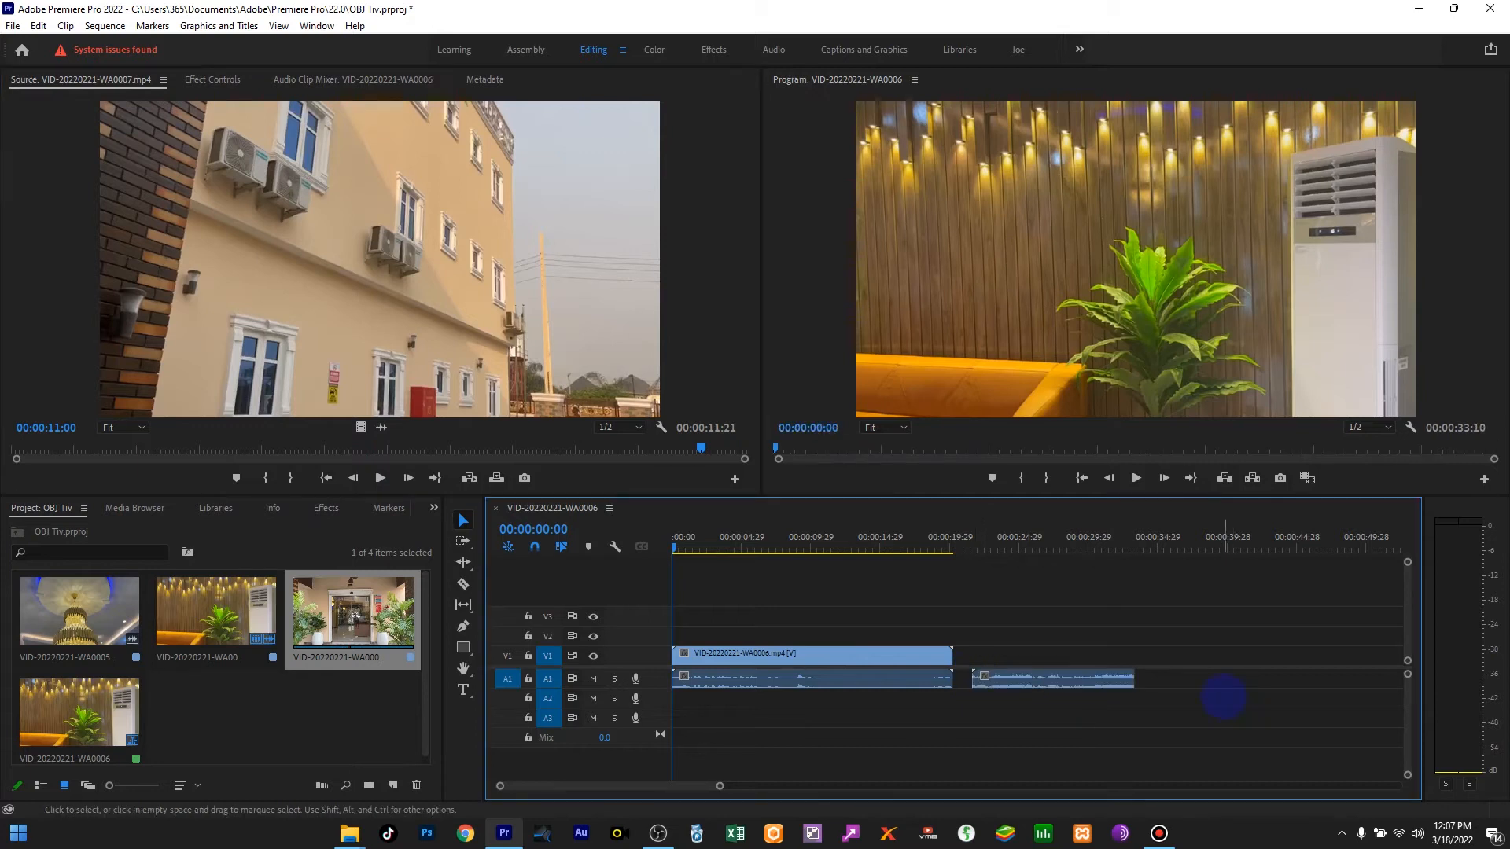
pyautogui.moveTo(1168, 682); pyautogui.dragTo(361, 427)
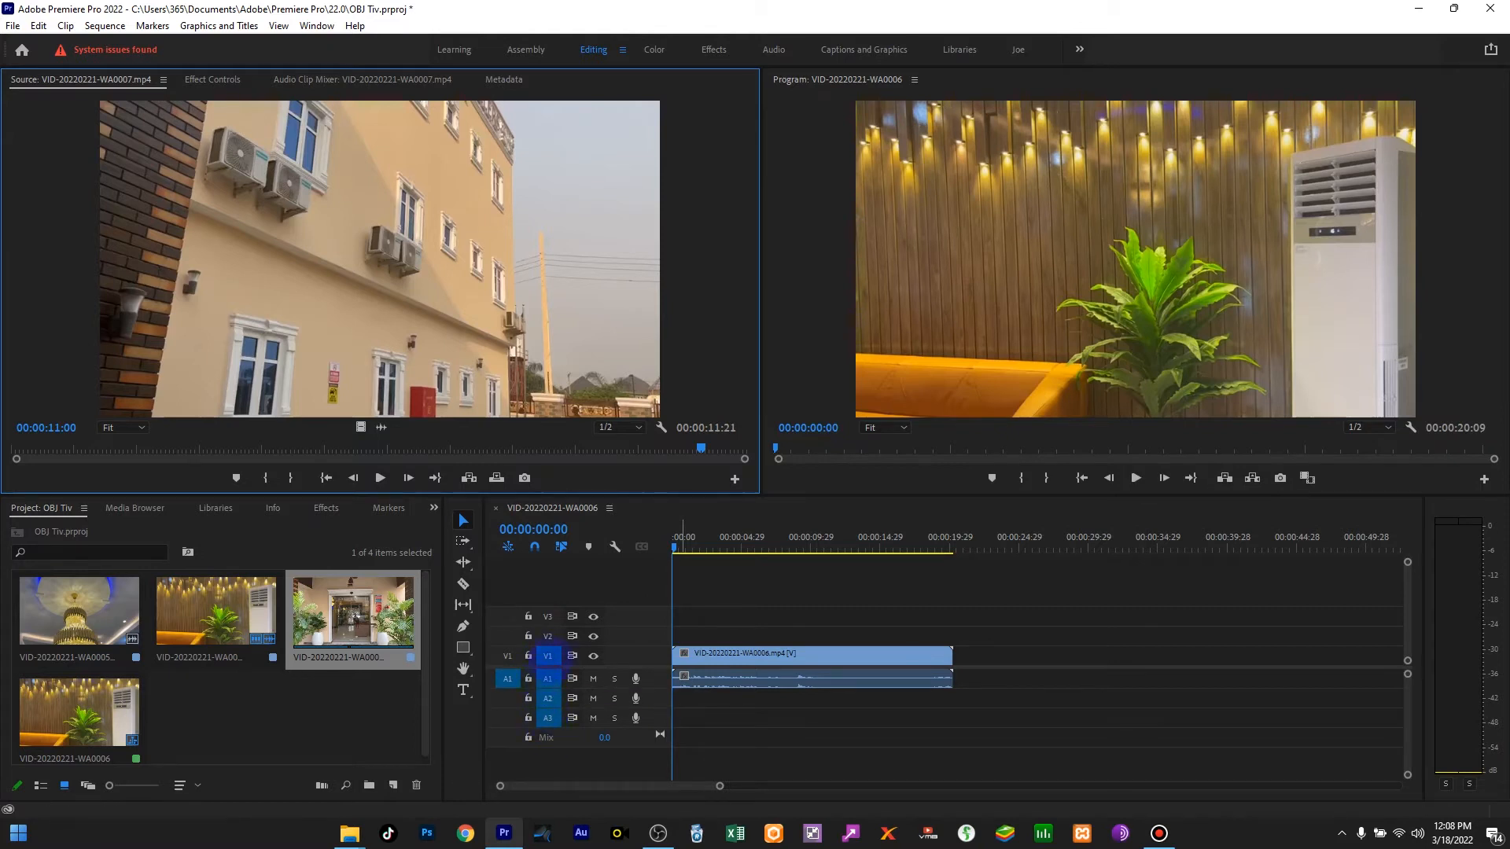
# Toggle track targeting on V1, V2 and V3 and restore each track's original targeting.
pyautogui.click(548, 656)
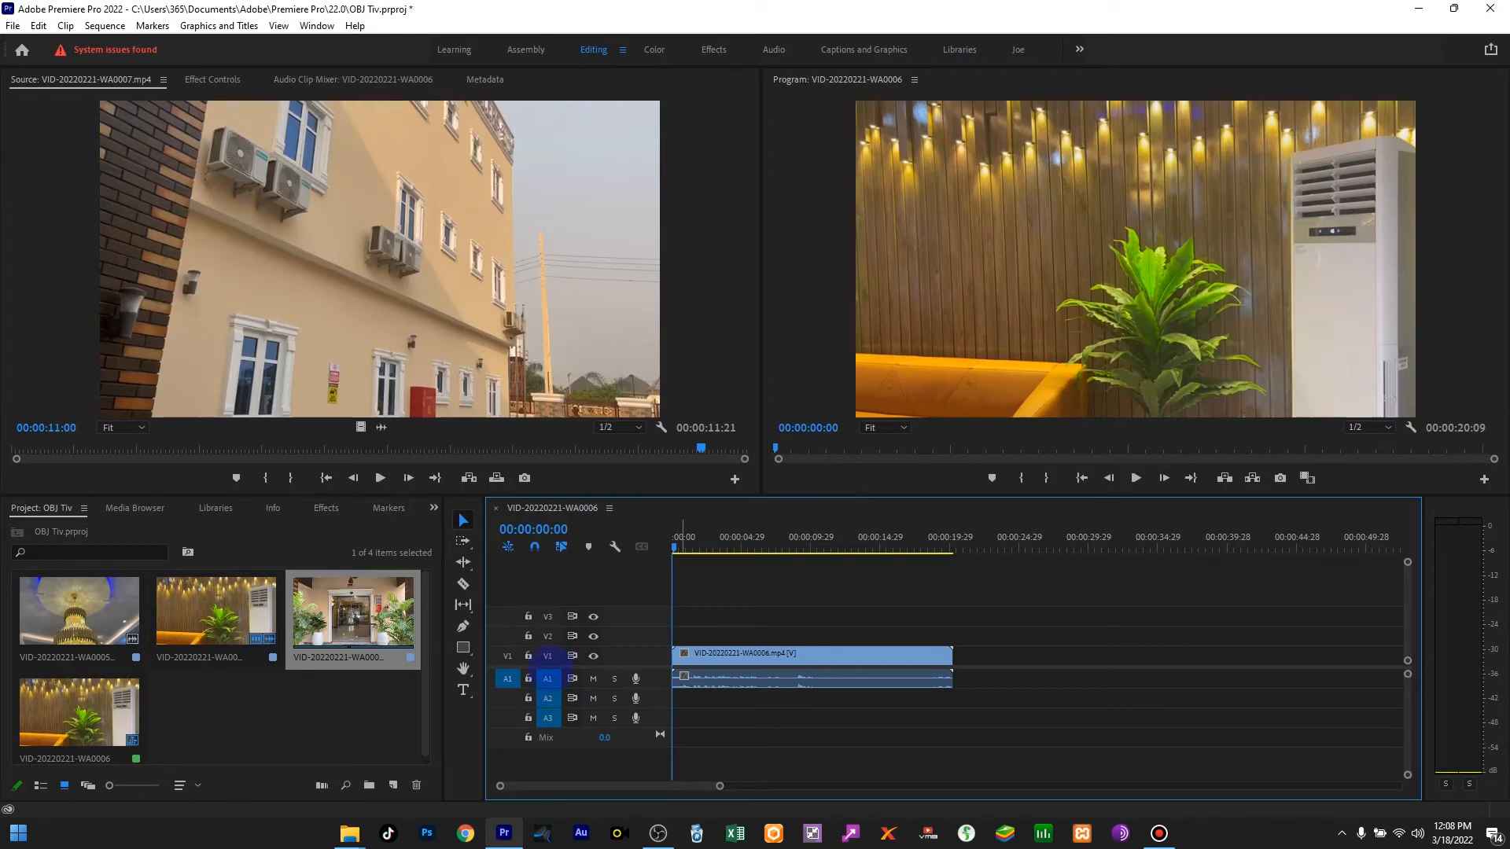
pyautogui.click(548, 656)
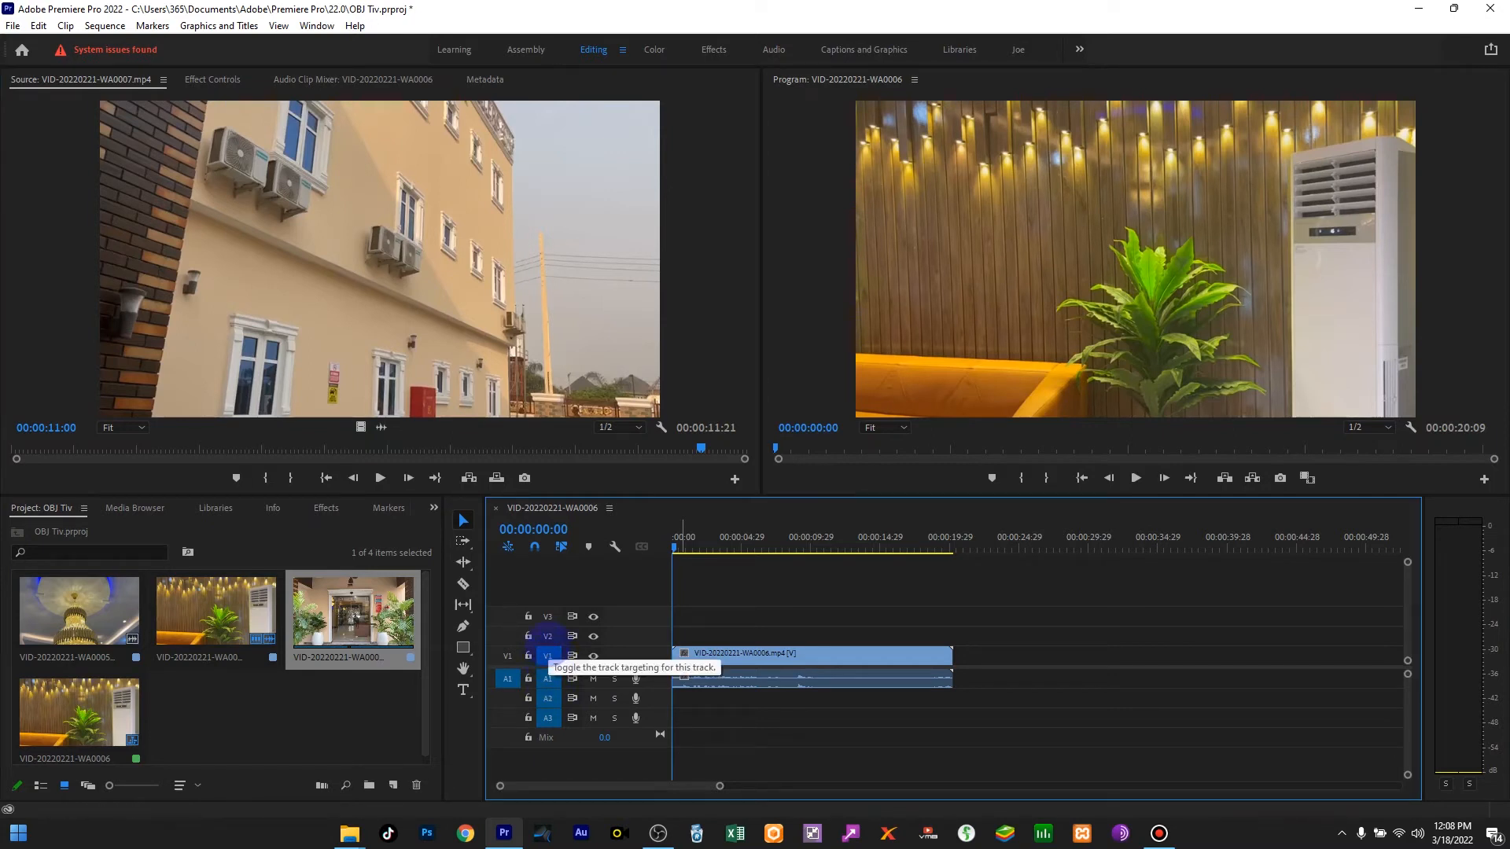
pyautogui.click(548, 636)
pyautogui.click(549, 616)
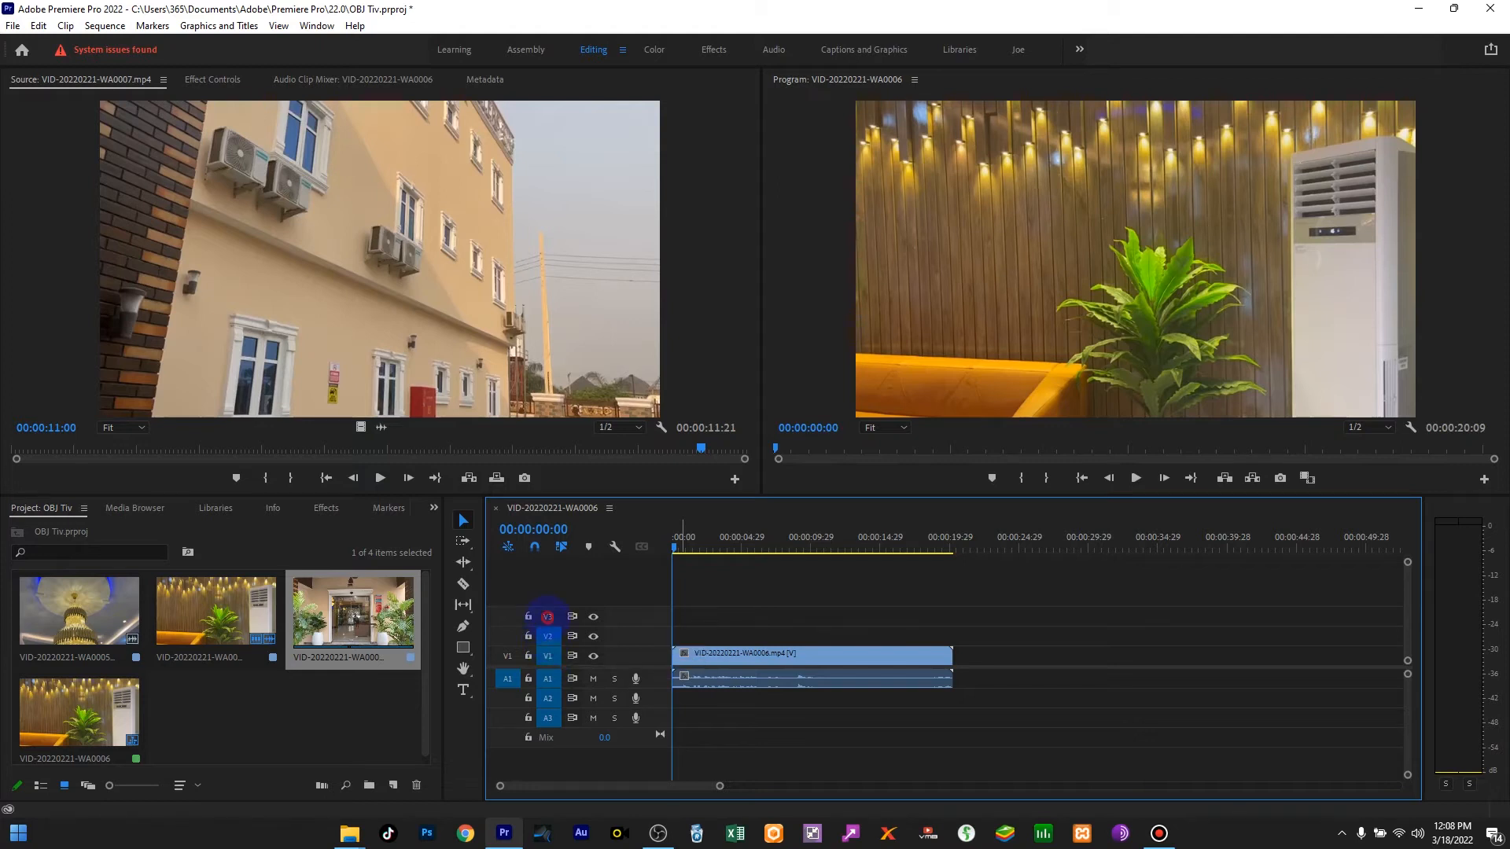
pyautogui.click(548, 637)
pyautogui.click(548, 617)
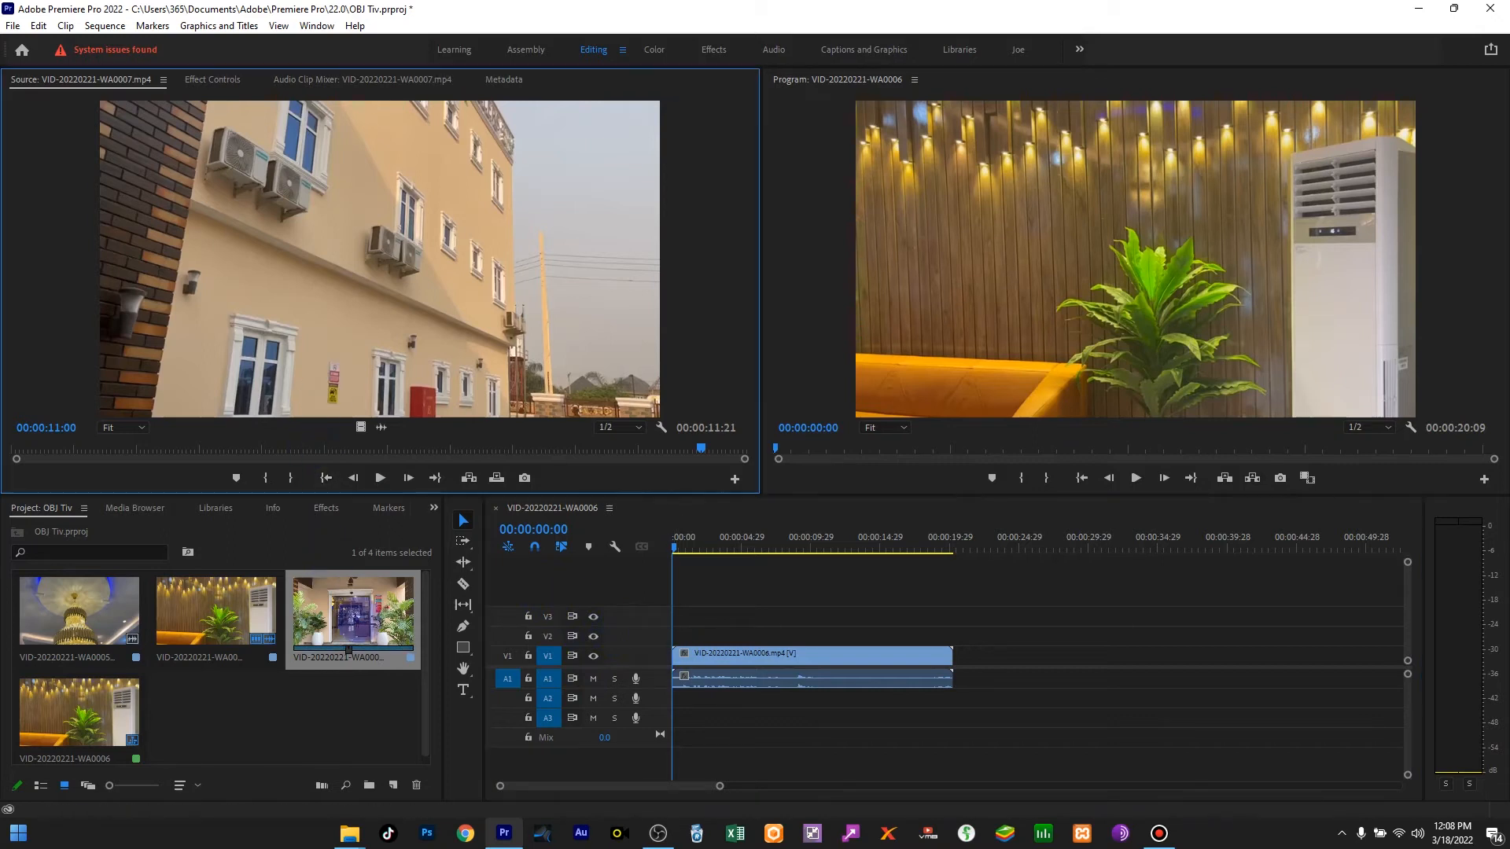
# Enable V1 source patching, place the source clip with video and audio after the first clip, and preview it at 00:00:25:19.
pyautogui.click(350, 613)
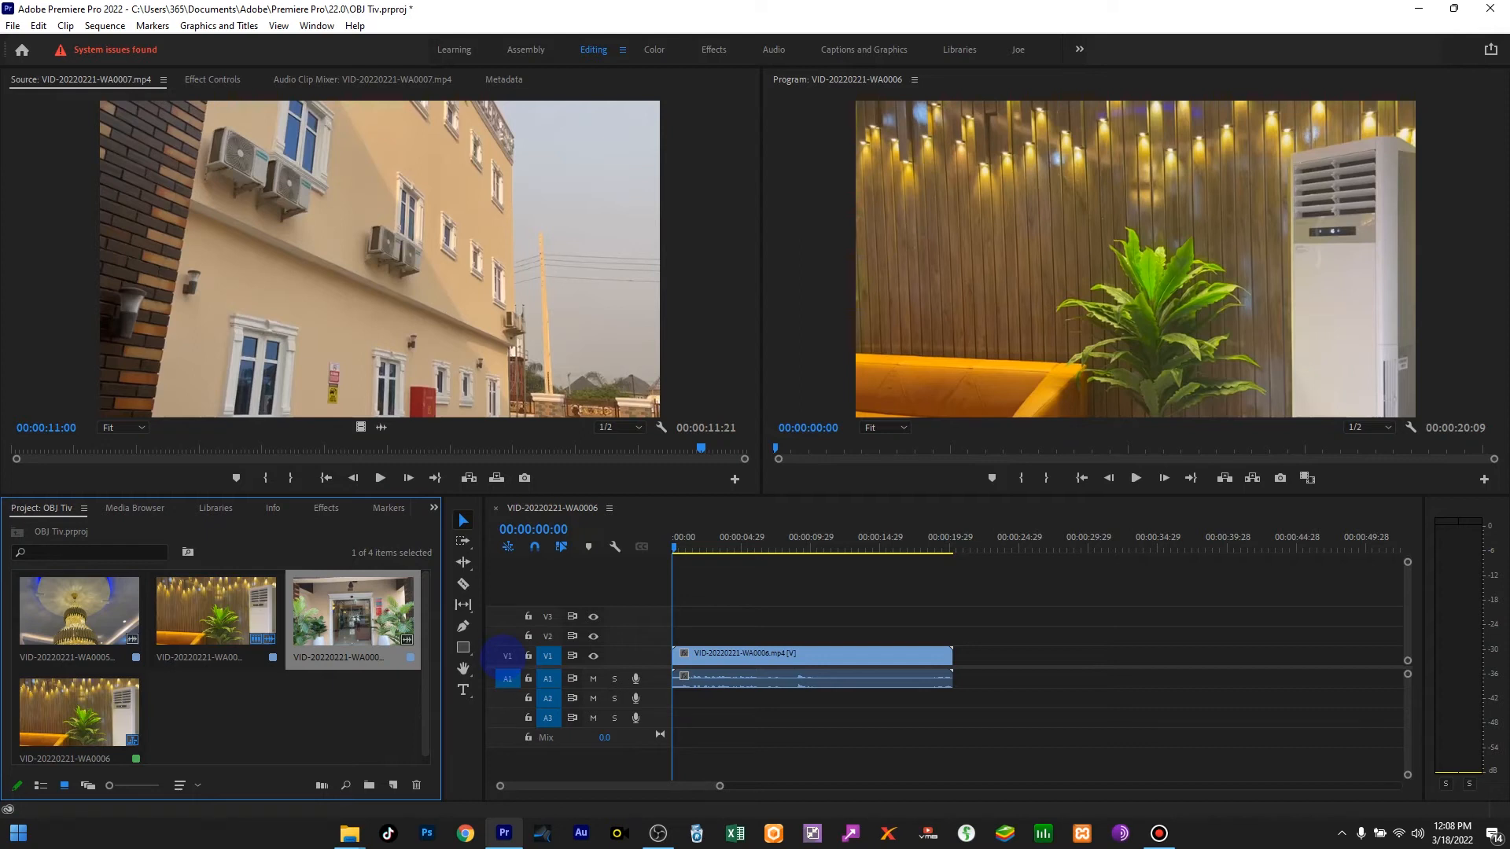
pyautogui.click(506, 656)
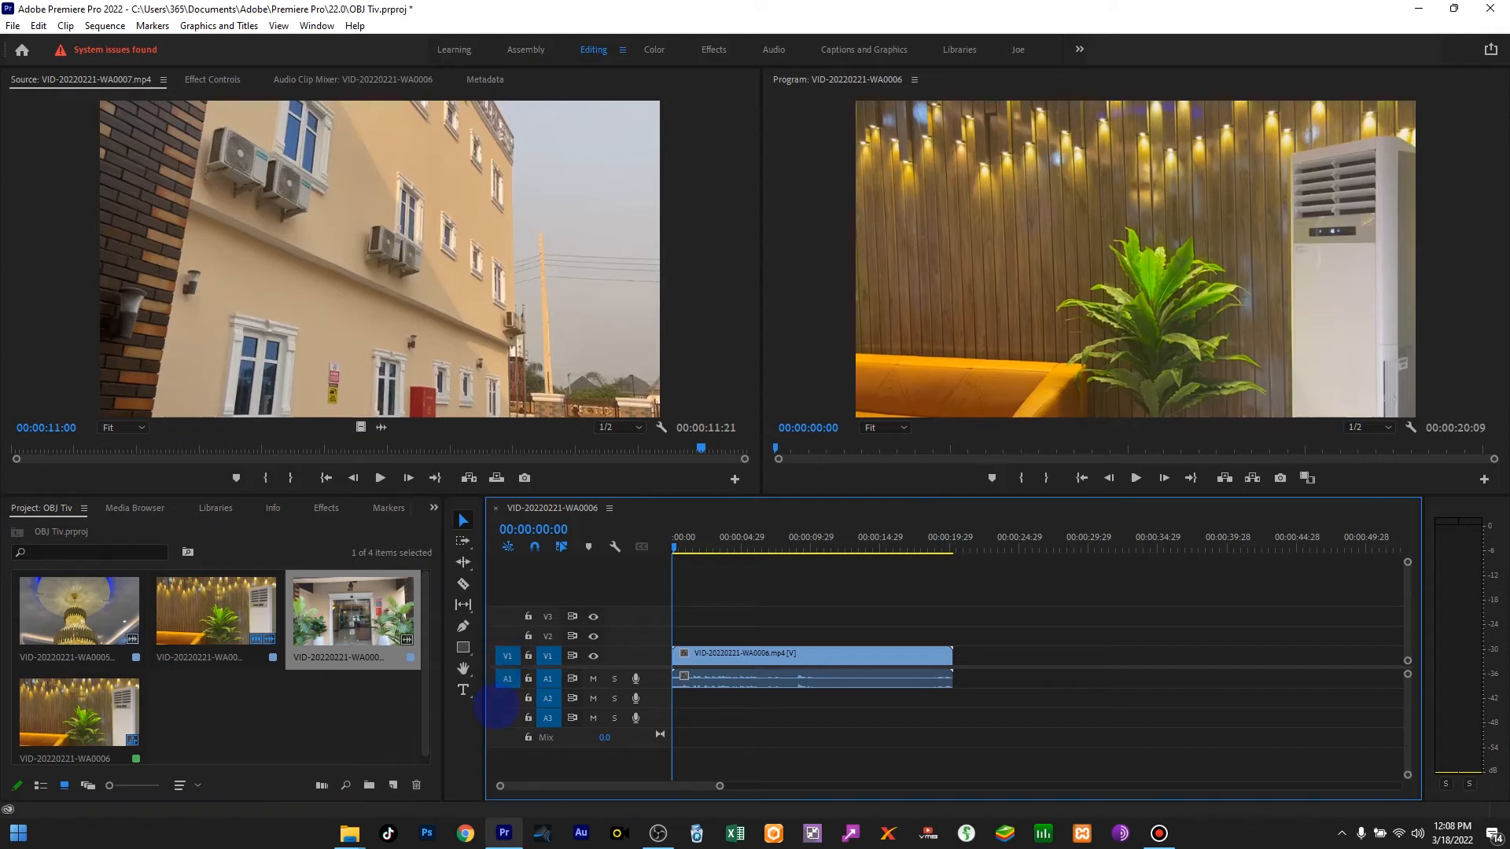
pyautogui.click(384, 219)
pyautogui.moveTo(946, 600); pyautogui.dragTo(975, 667)
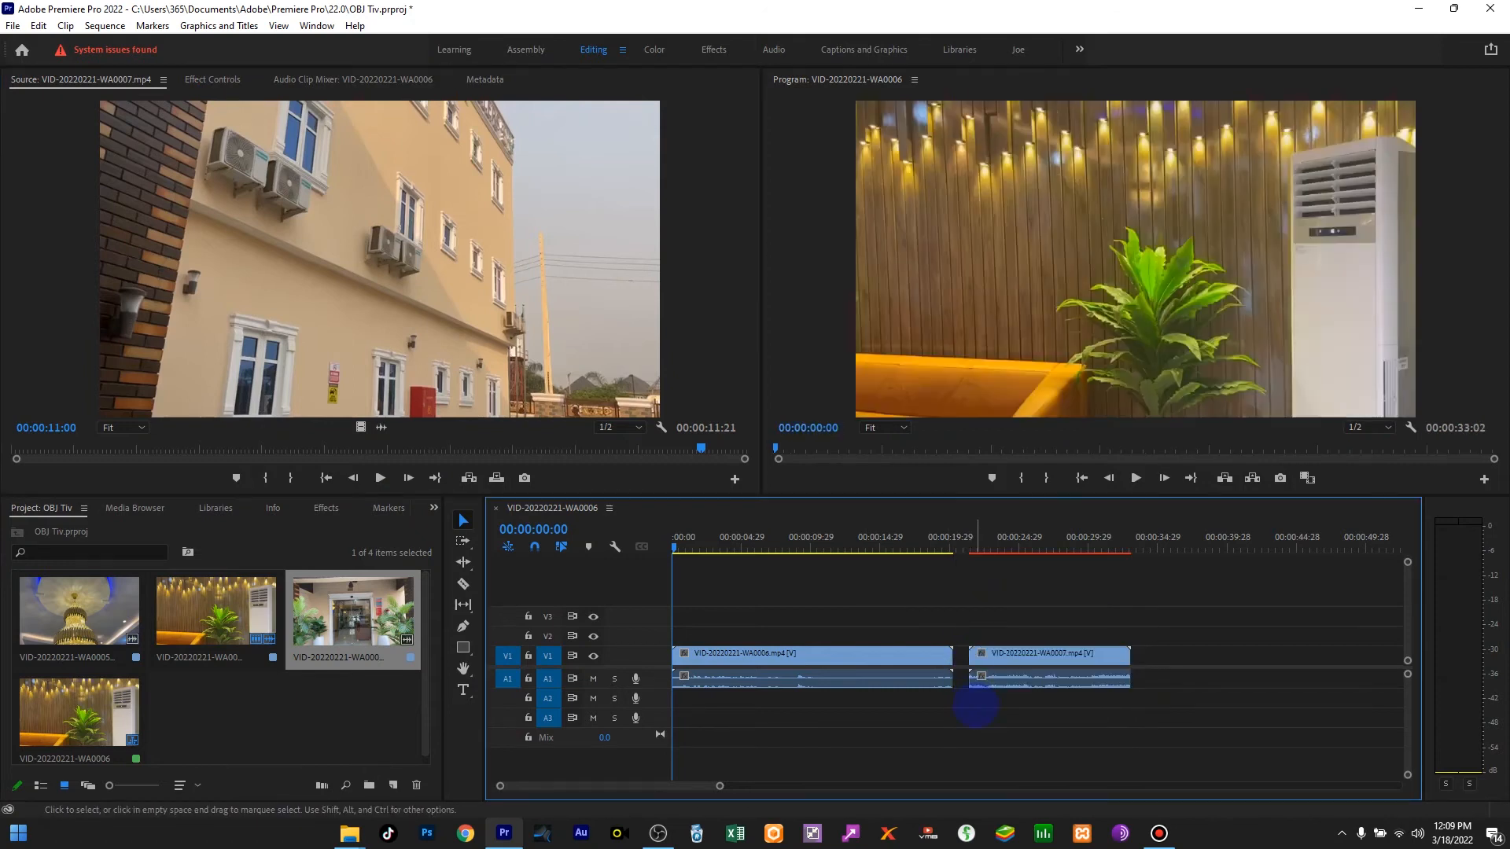
pyautogui.moveTo(1052, 546); pyautogui.dragTo(1028, 547)
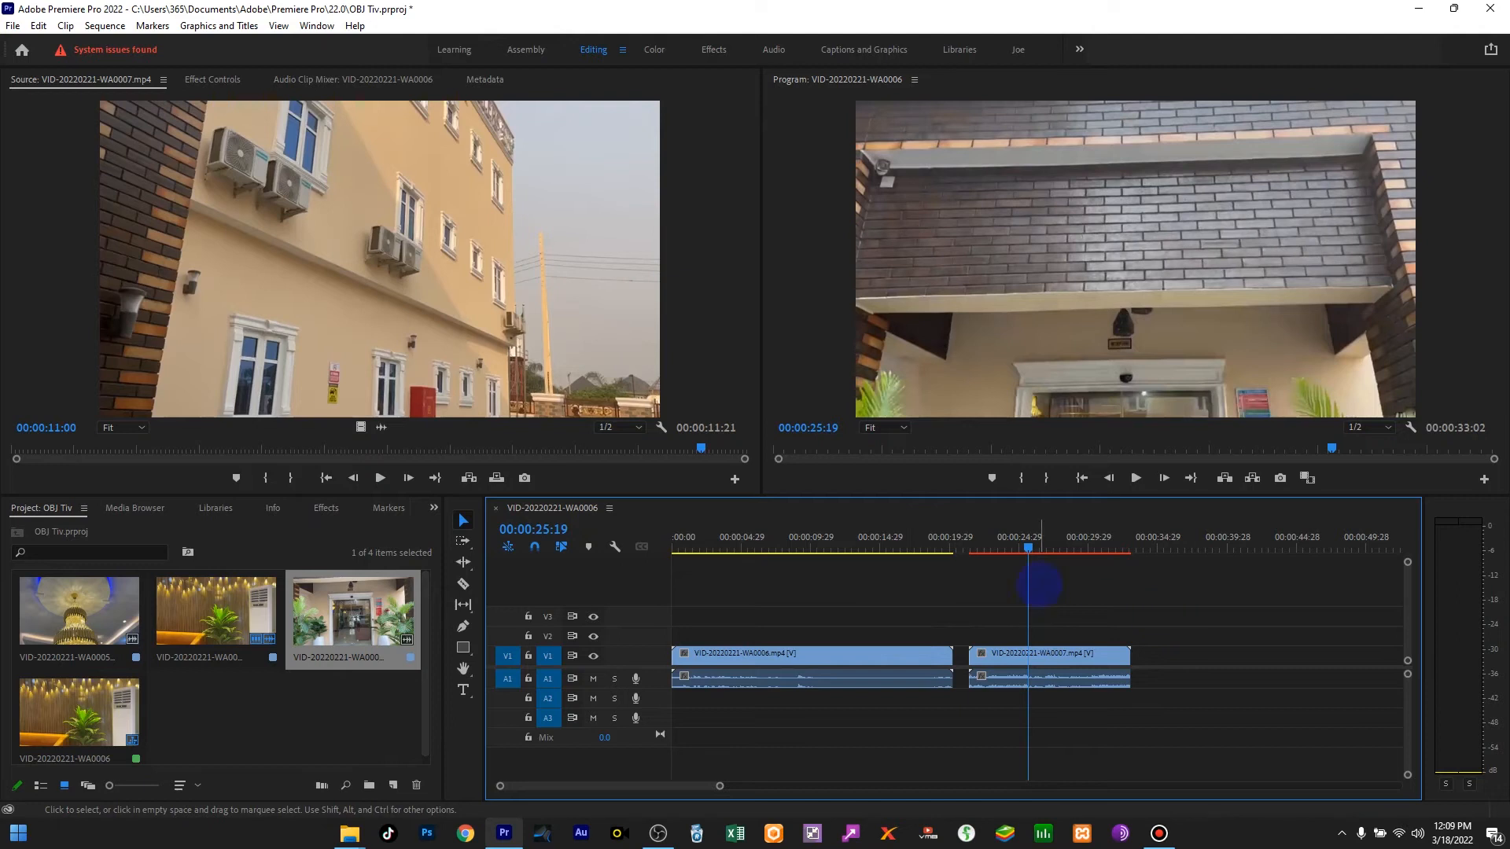
# Delete the VID-20220221-WA0007.mp4 clip from the timeline, keeping V1 source patching enabled.
pyautogui.click(1055, 659)
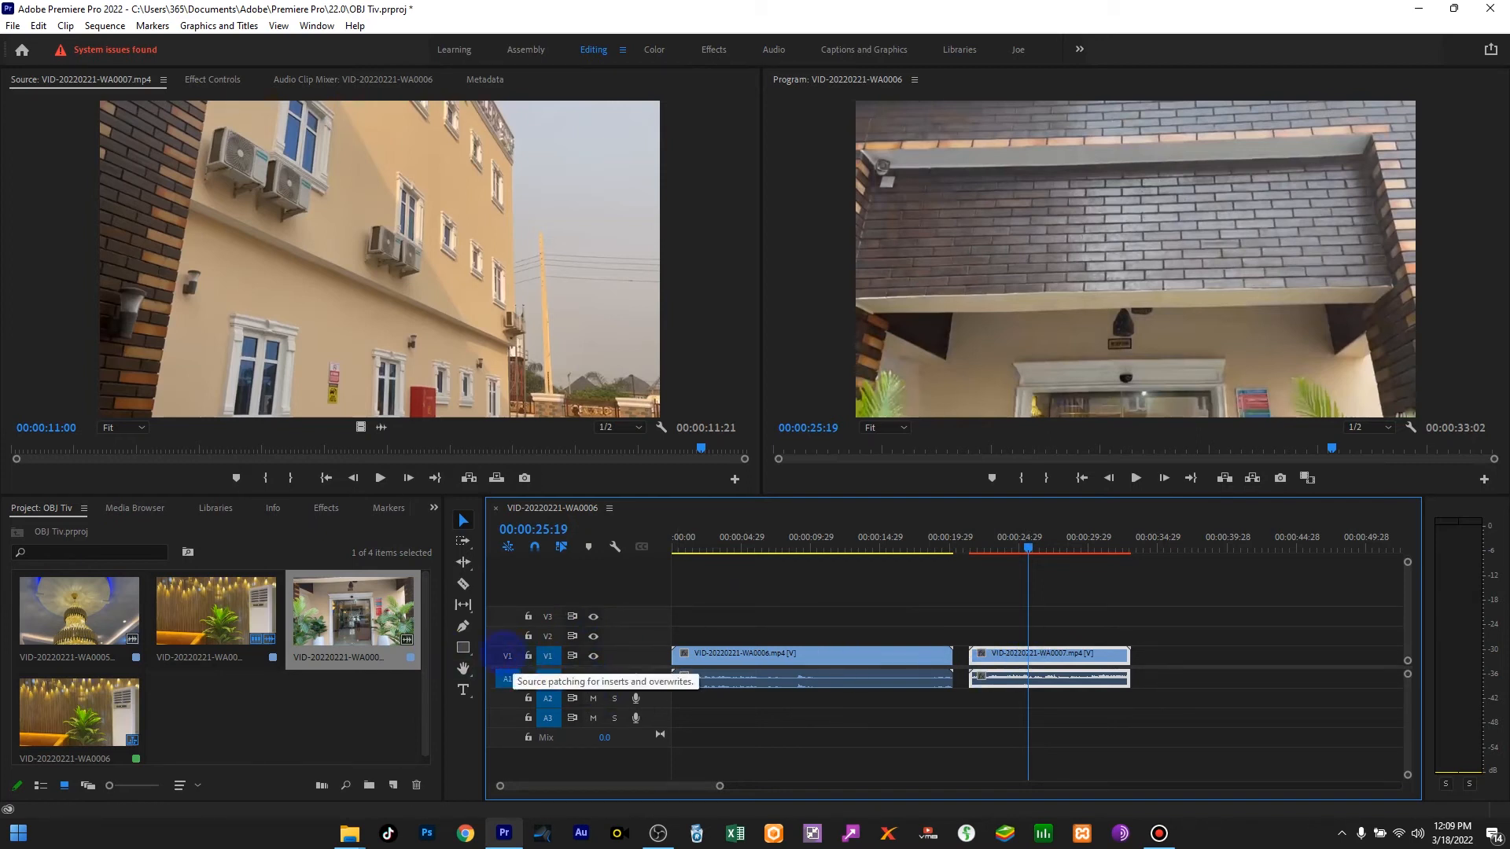
pyautogui.click(507, 656)
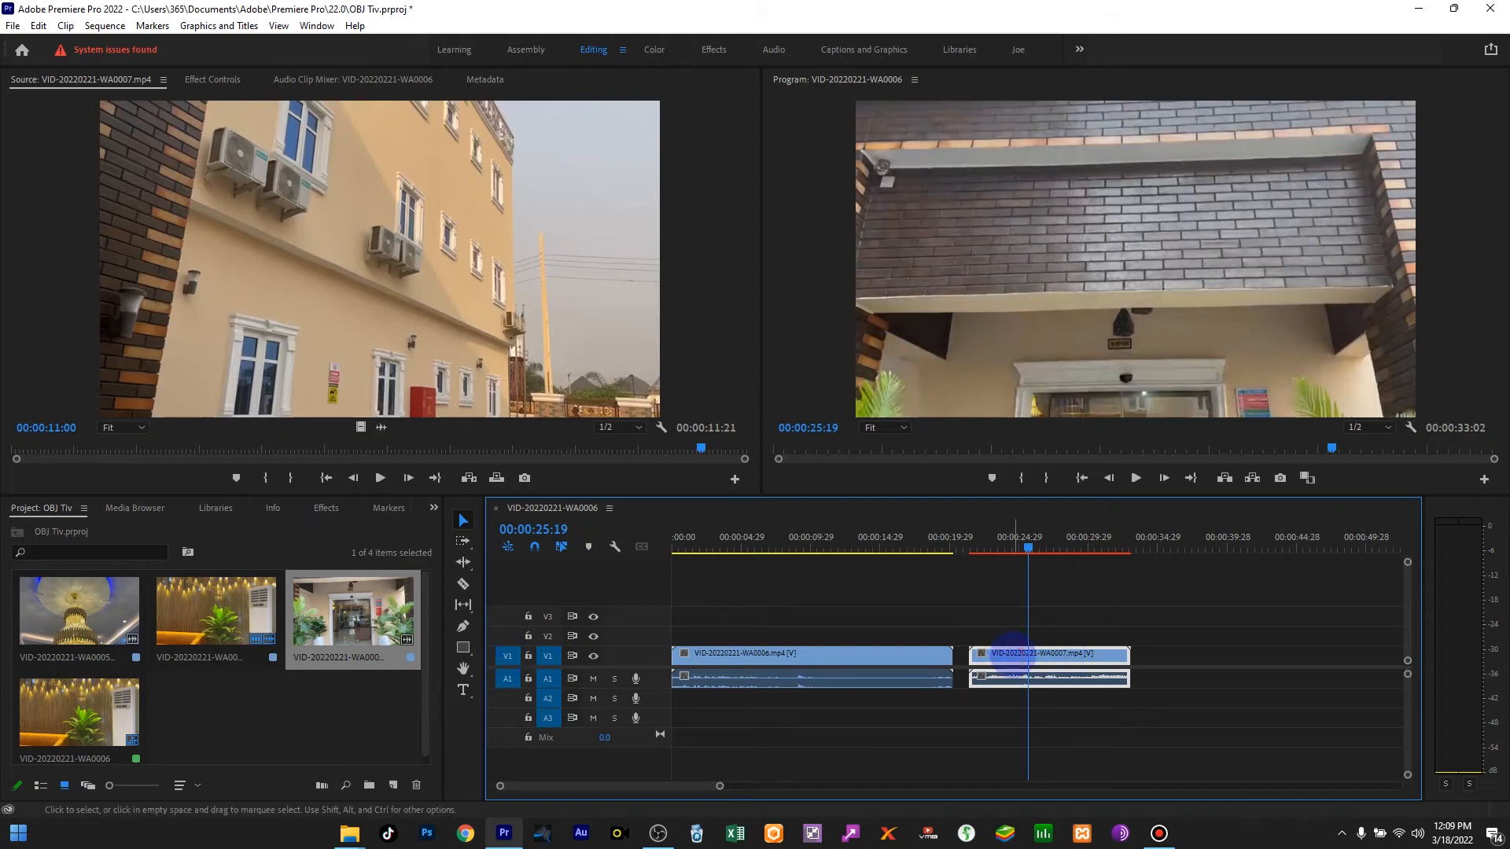
pyautogui.press('End')
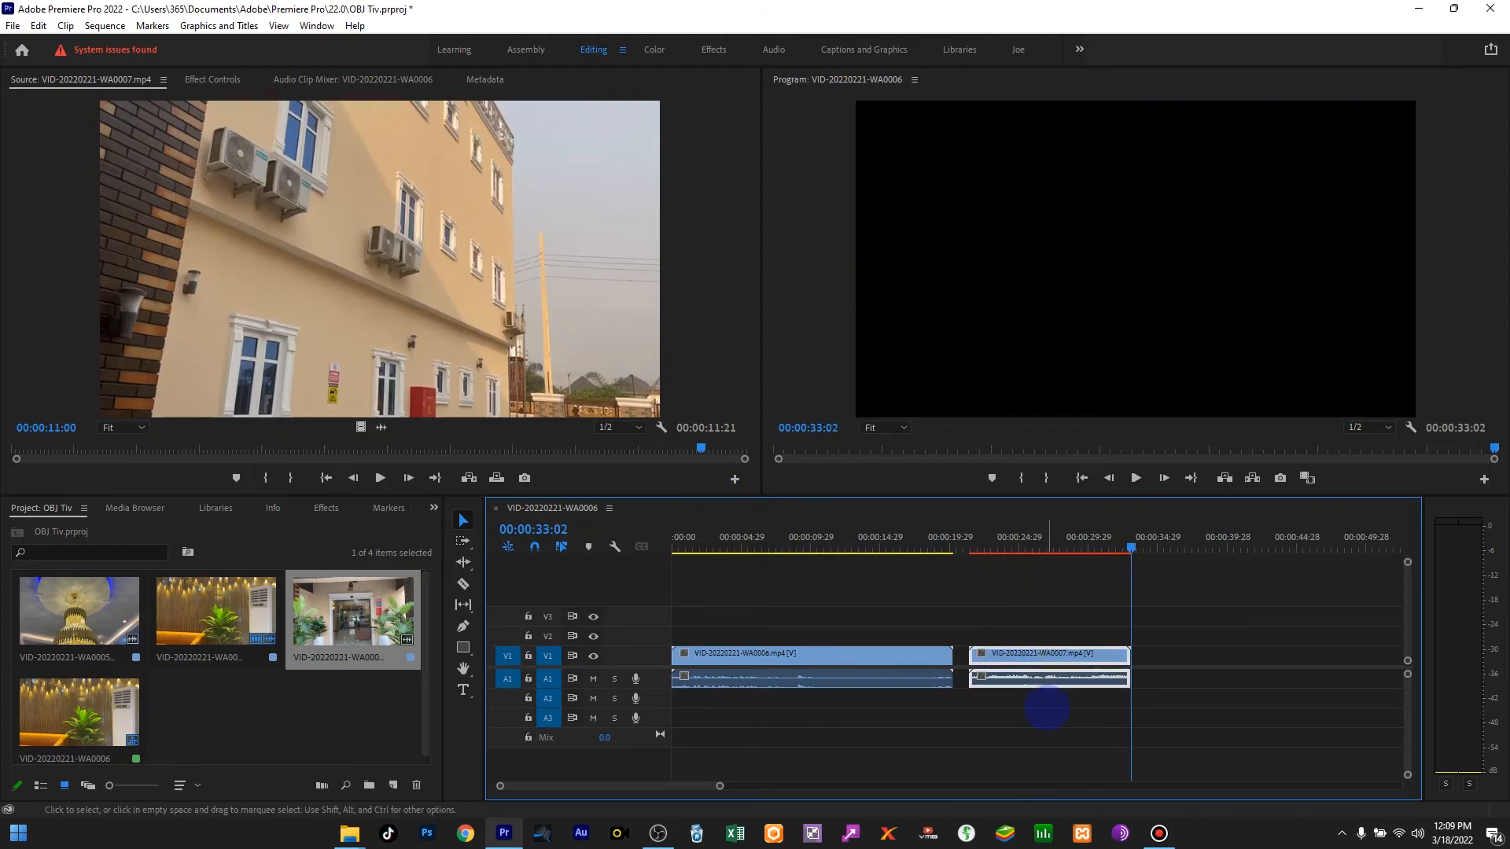
pyautogui.press('Delete')
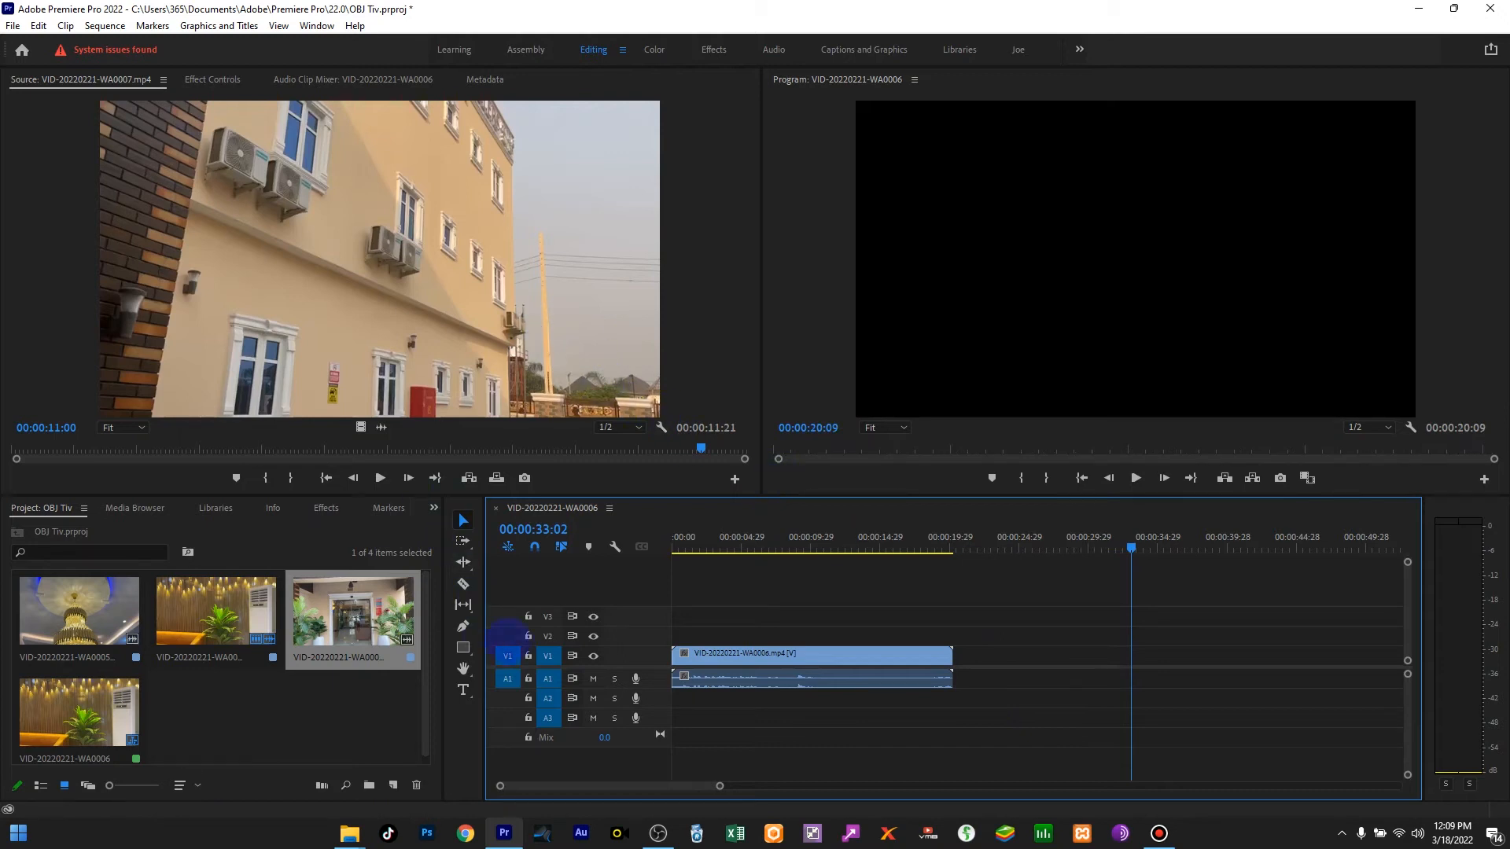
# Disable V1 source patching, place only the source clip's audio on A1 after the first clip, and delete it.
pyautogui.click(507, 656)
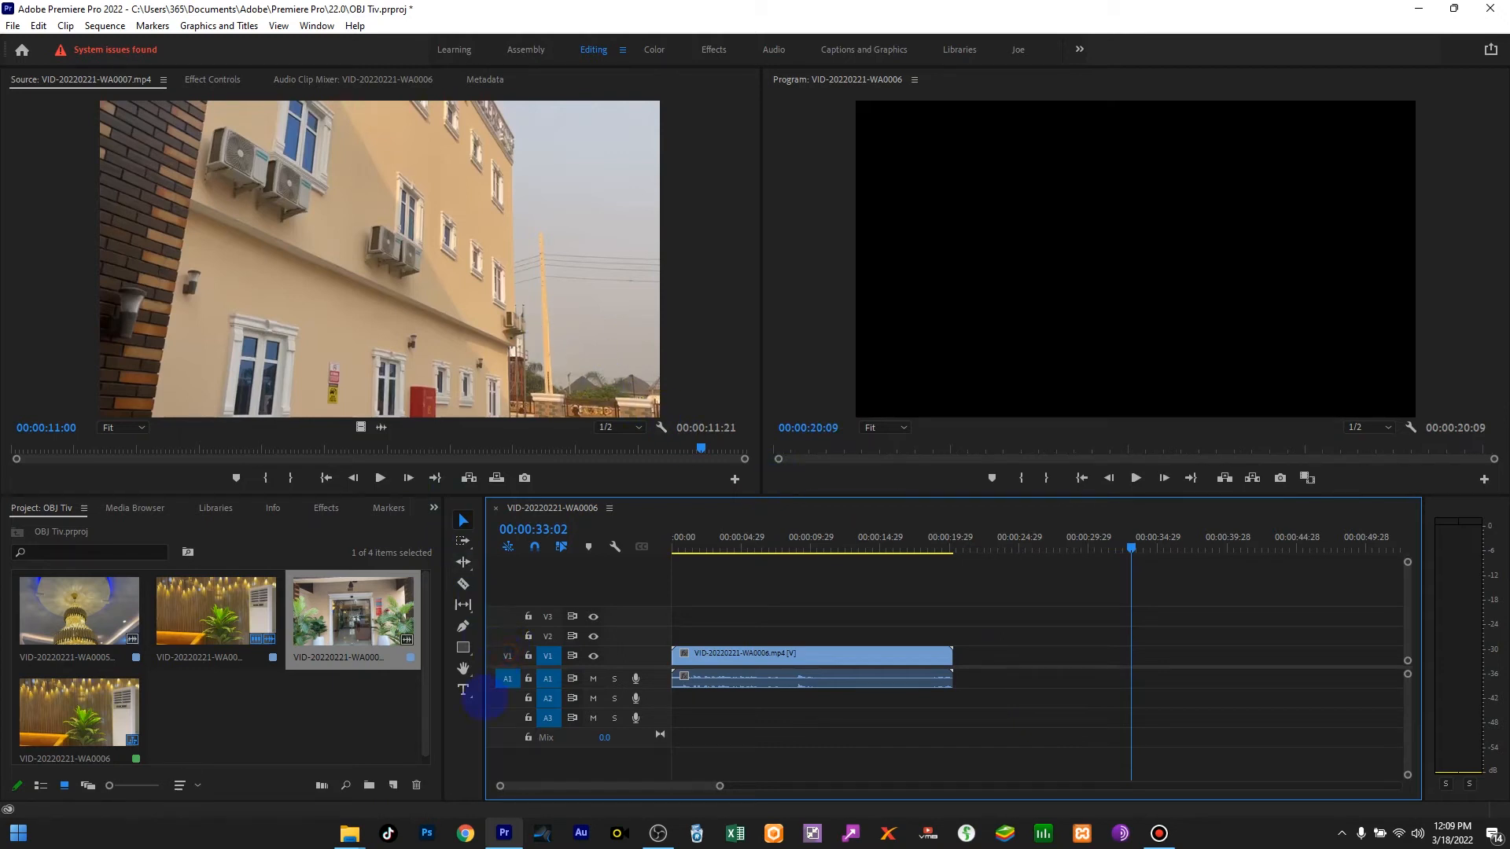
pyautogui.moveTo(441, 246); pyautogui.dragTo(1009, 678)
pyautogui.click(1061, 683)
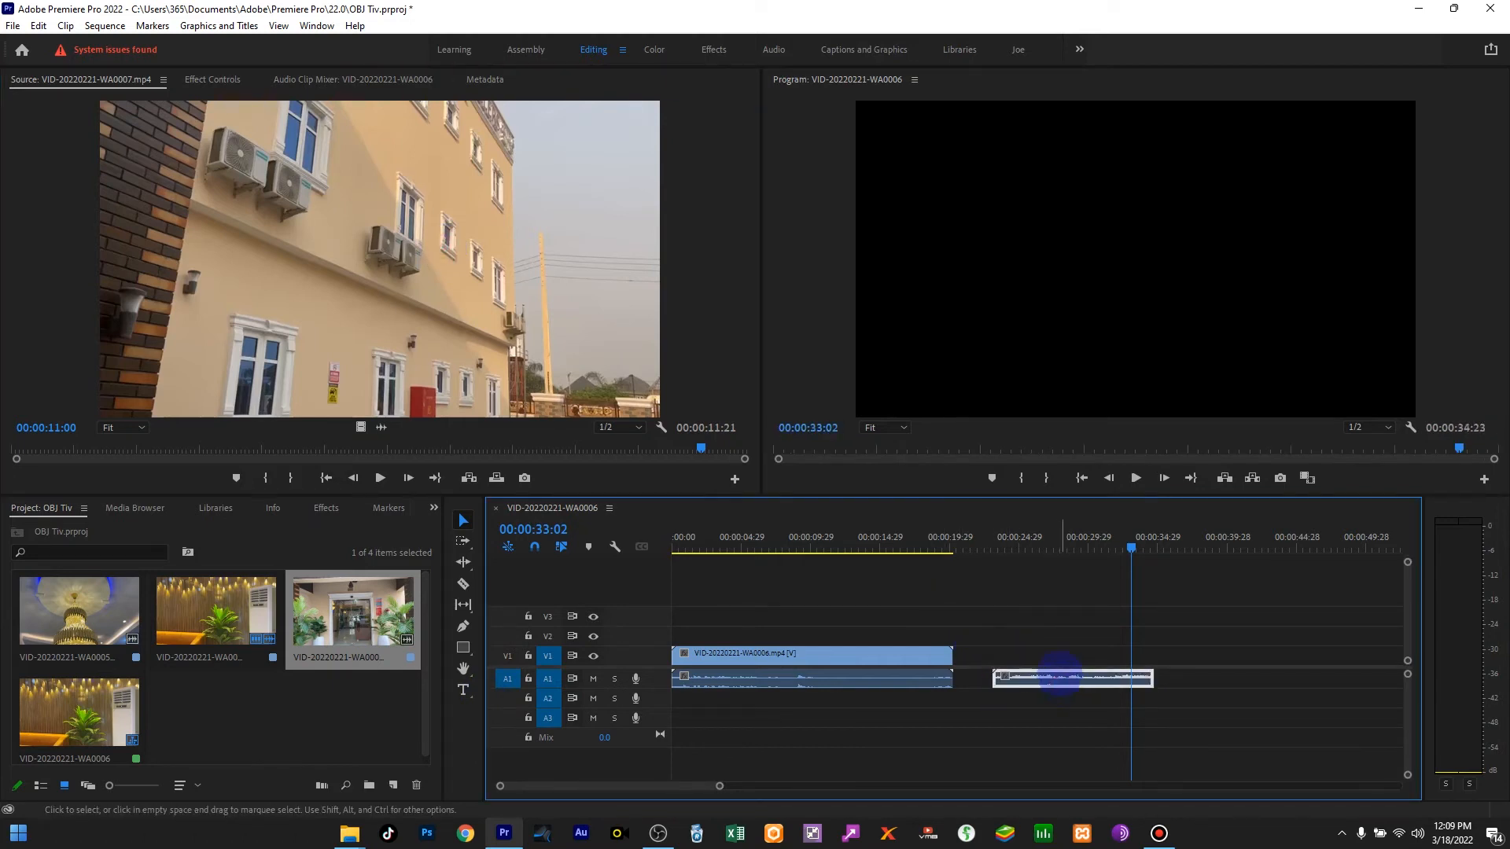
pyautogui.press('Delete')
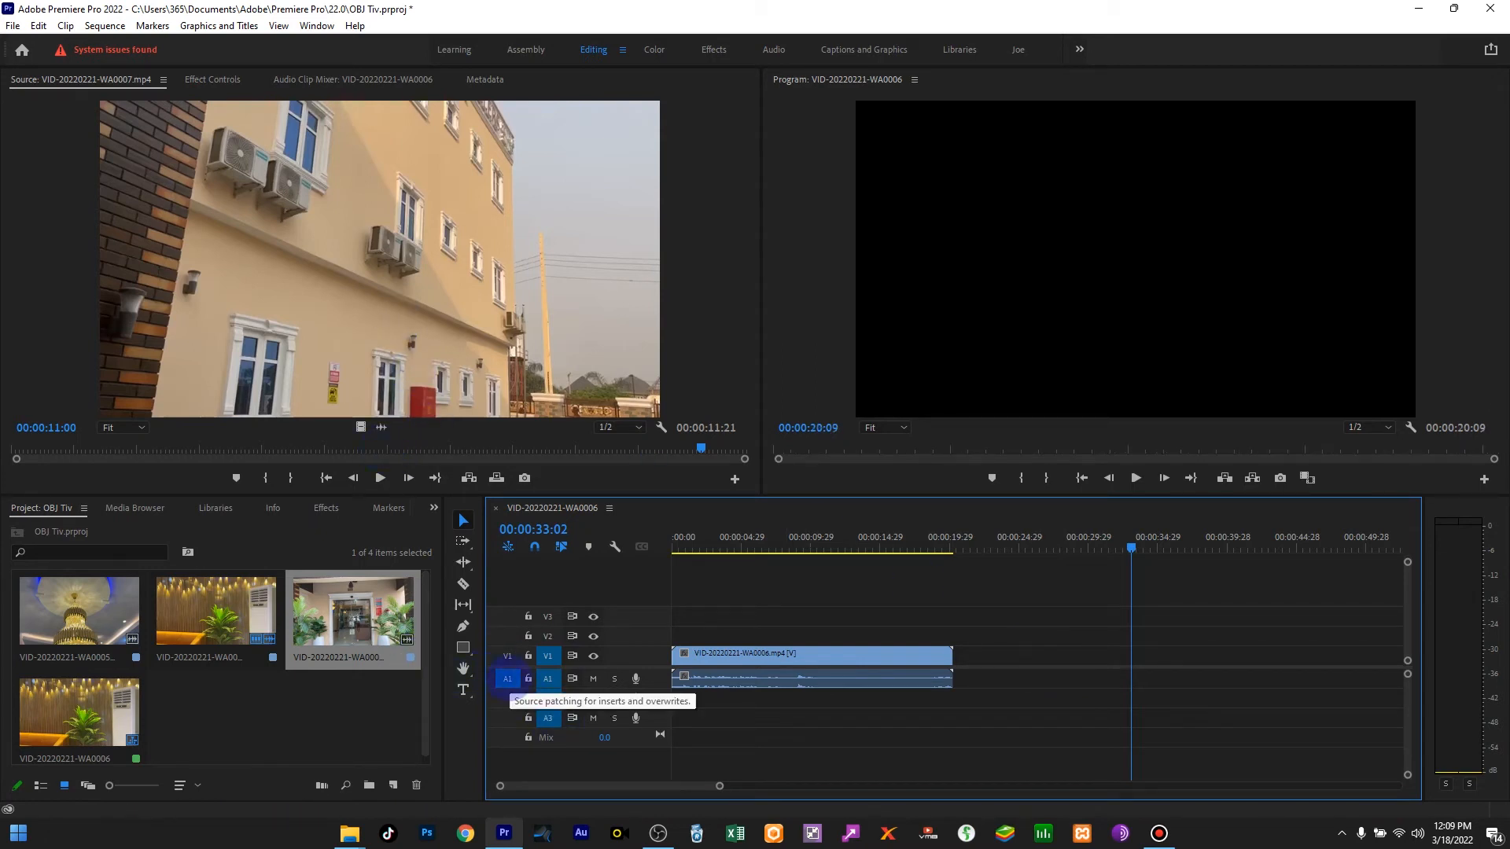
# Enable V1 source patching, disable it for A1, place the source clip's video alone on V1 after the first clip, and select it.
pyautogui.click(508, 656)
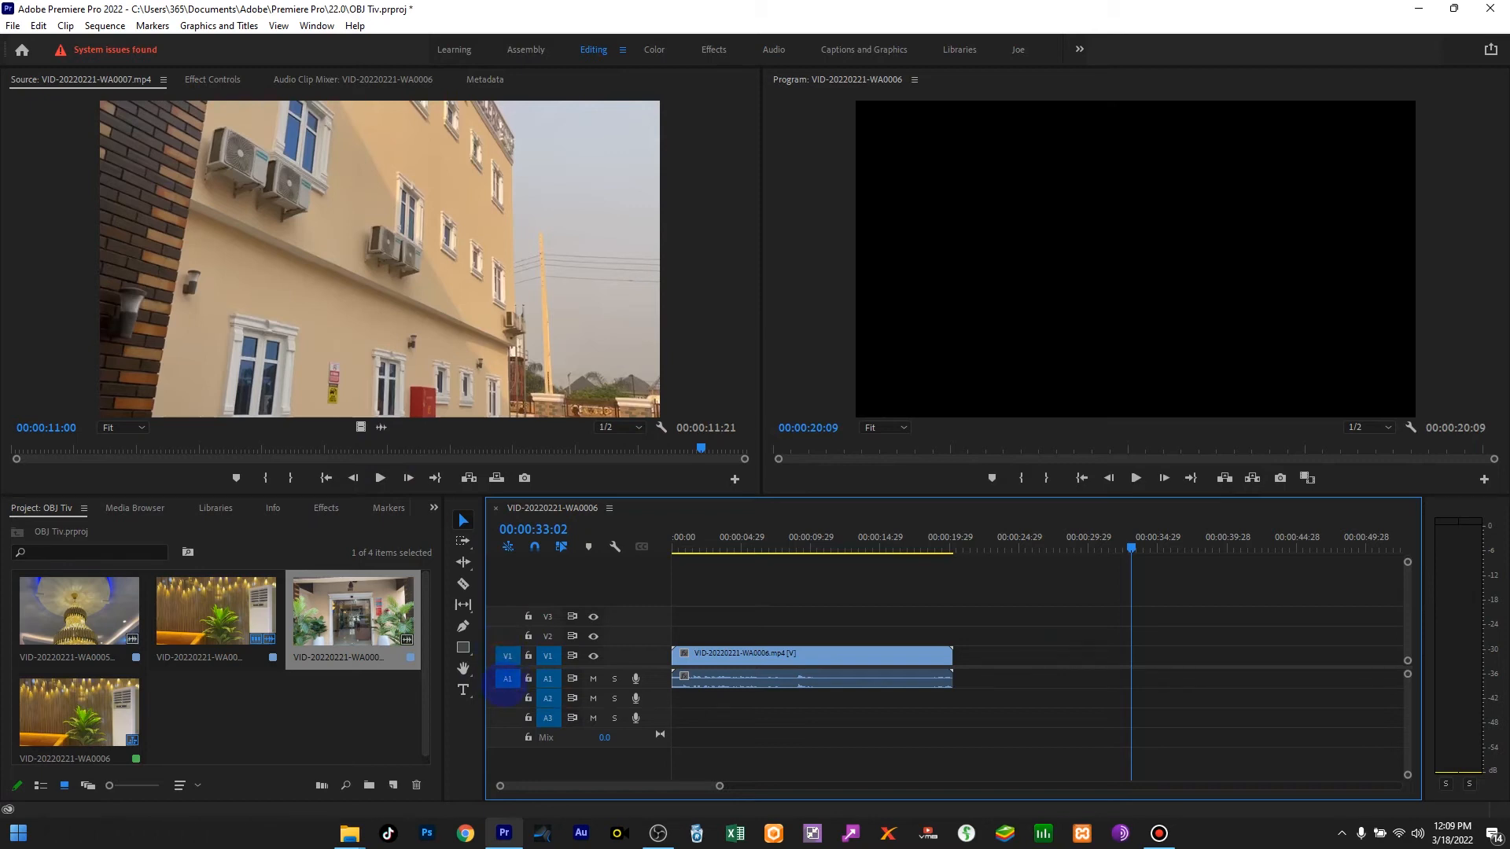
pyautogui.click(505, 680)
pyautogui.moveTo(403, 328); pyautogui.dragTo(985, 669)
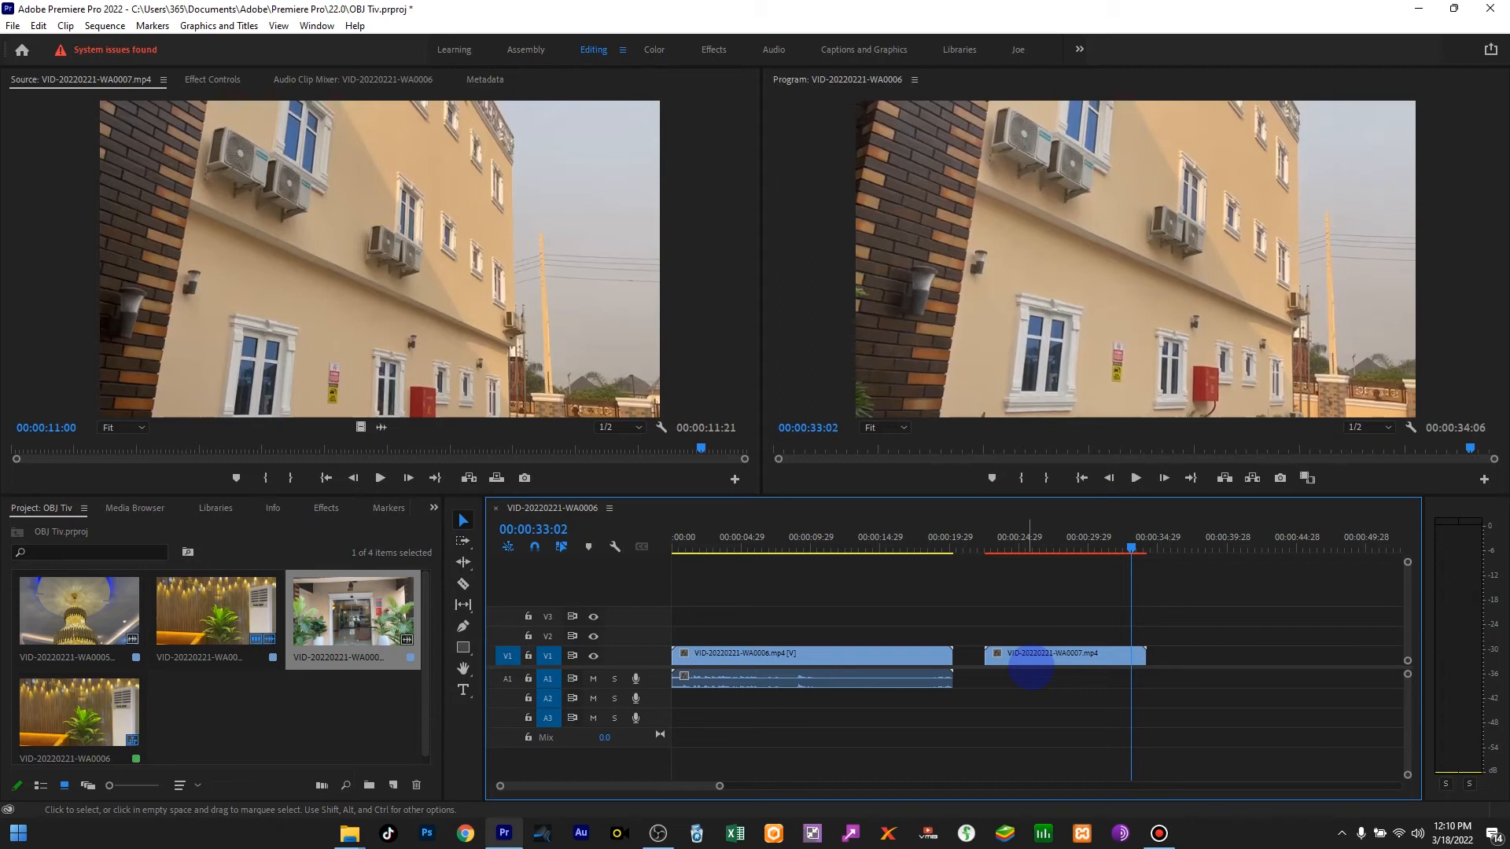
pyautogui.click(1021, 655)
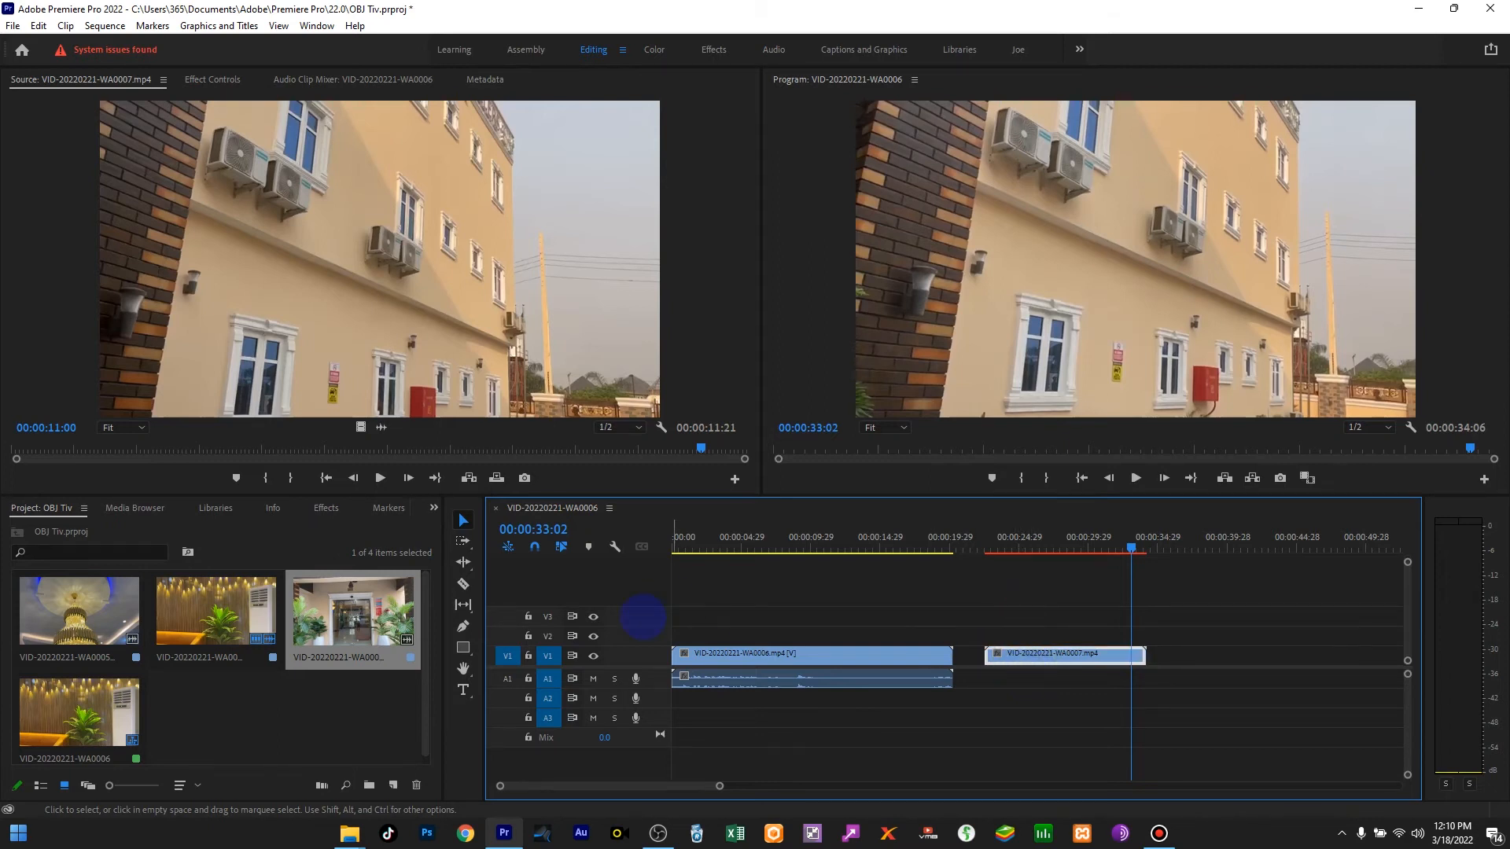
# Replace the video-only clip with the source clip's video and audio on V1 and A1, with A1 source patching enabled.
pyautogui.press('Delete')
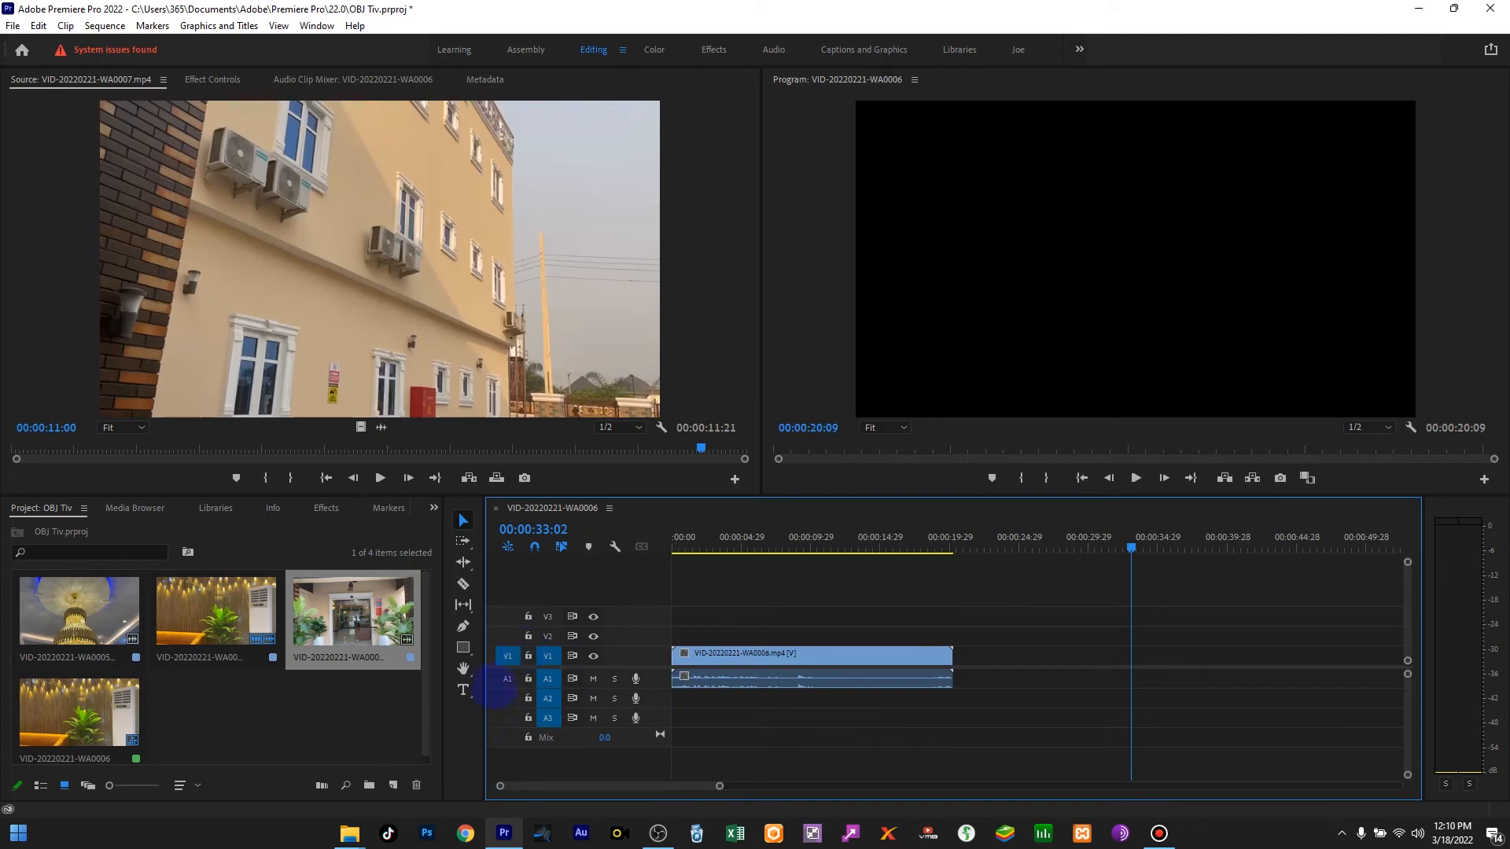
pyautogui.click(507, 679)
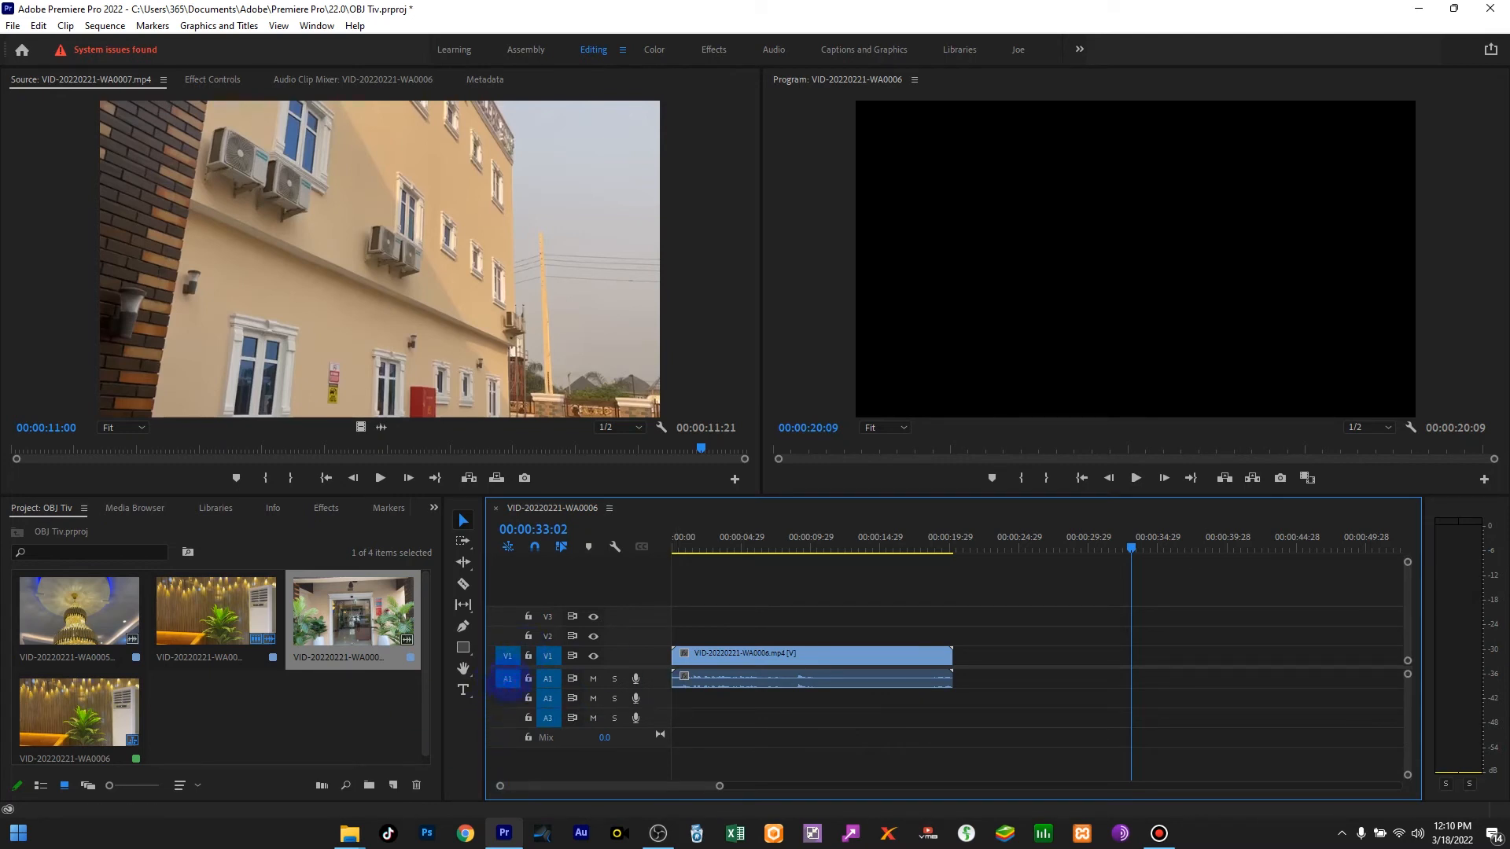
pyautogui.click(388, 267)
pyautogui.moveTo(669, 483); pyautogui.dragTo(987, 637)
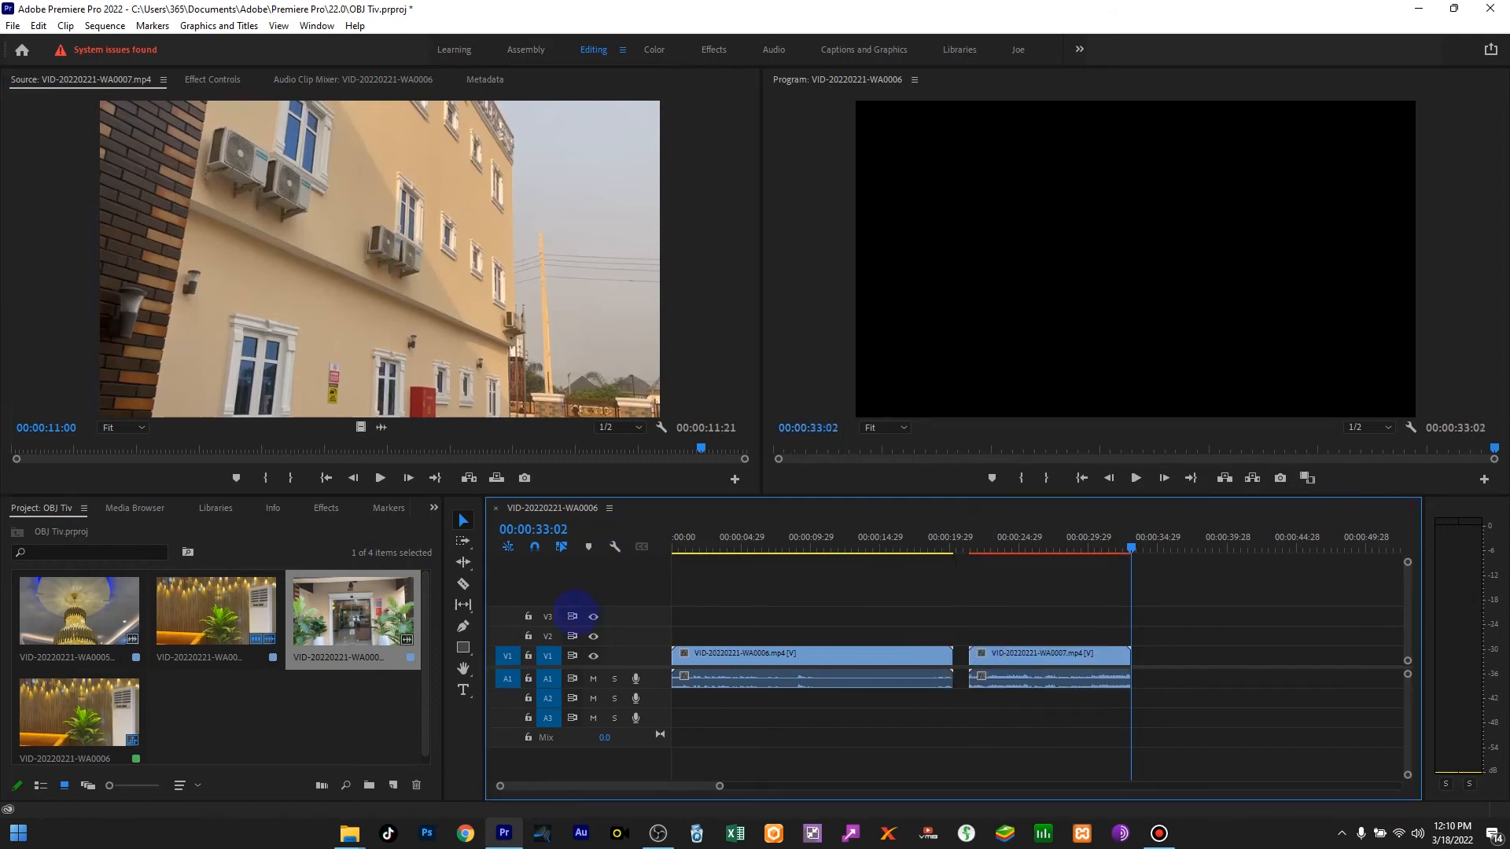
# Disable V1 and A1 source patching and place the source clip on V1 and A1 after the second clip.
pyautogui.click(507, 656)
pyautogui.click(508, 678)
pyautogui.moveTo(436, 268); pyautogui.dragTo(1160, 664)
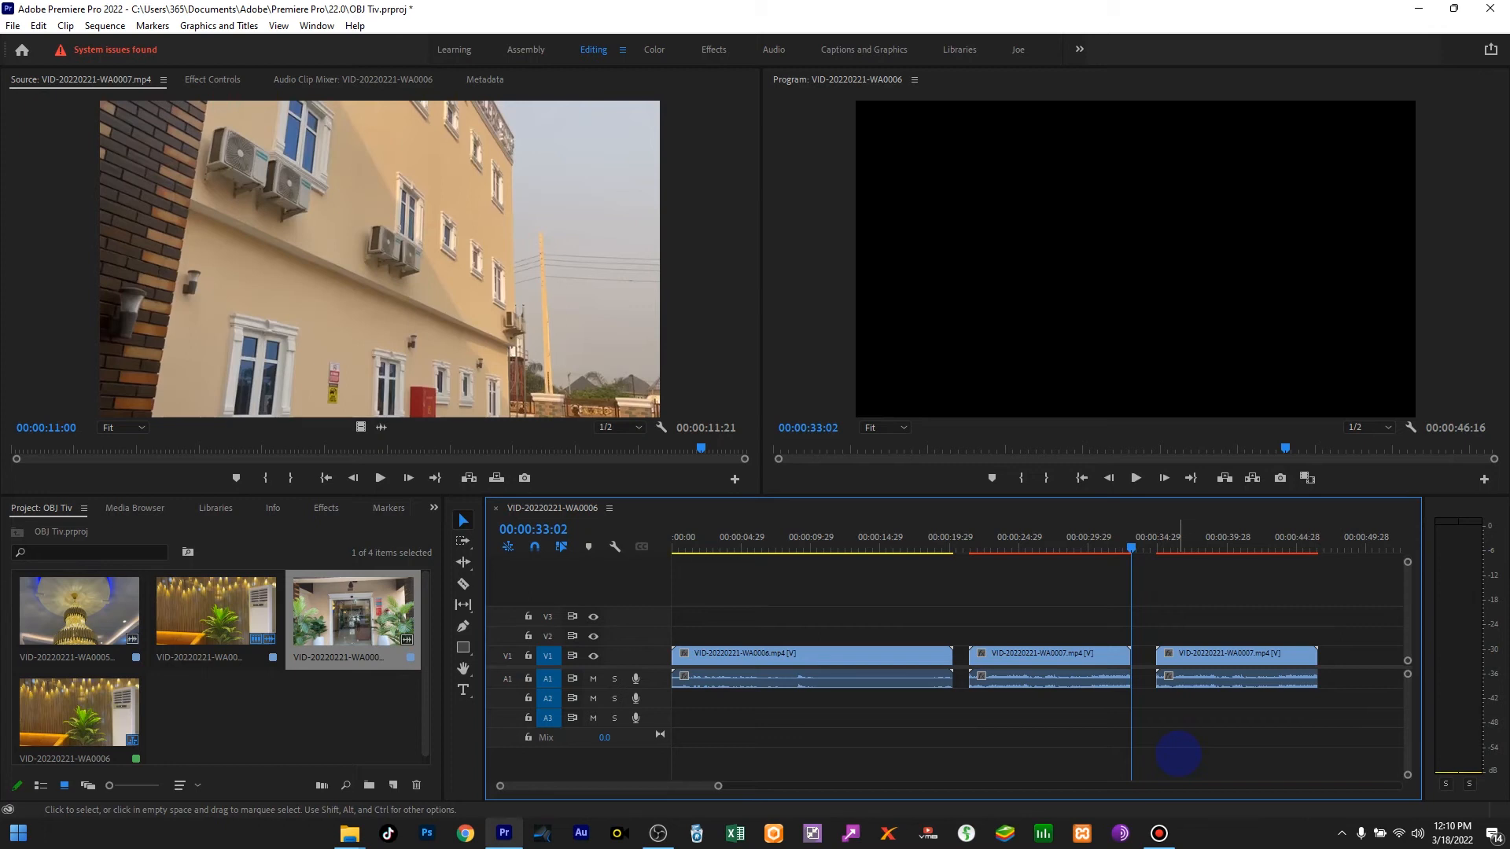
# Enable source patching for A1 only and place the source clip's audio alone on A1 after the third clip.
pyautogui.click(505, 679)
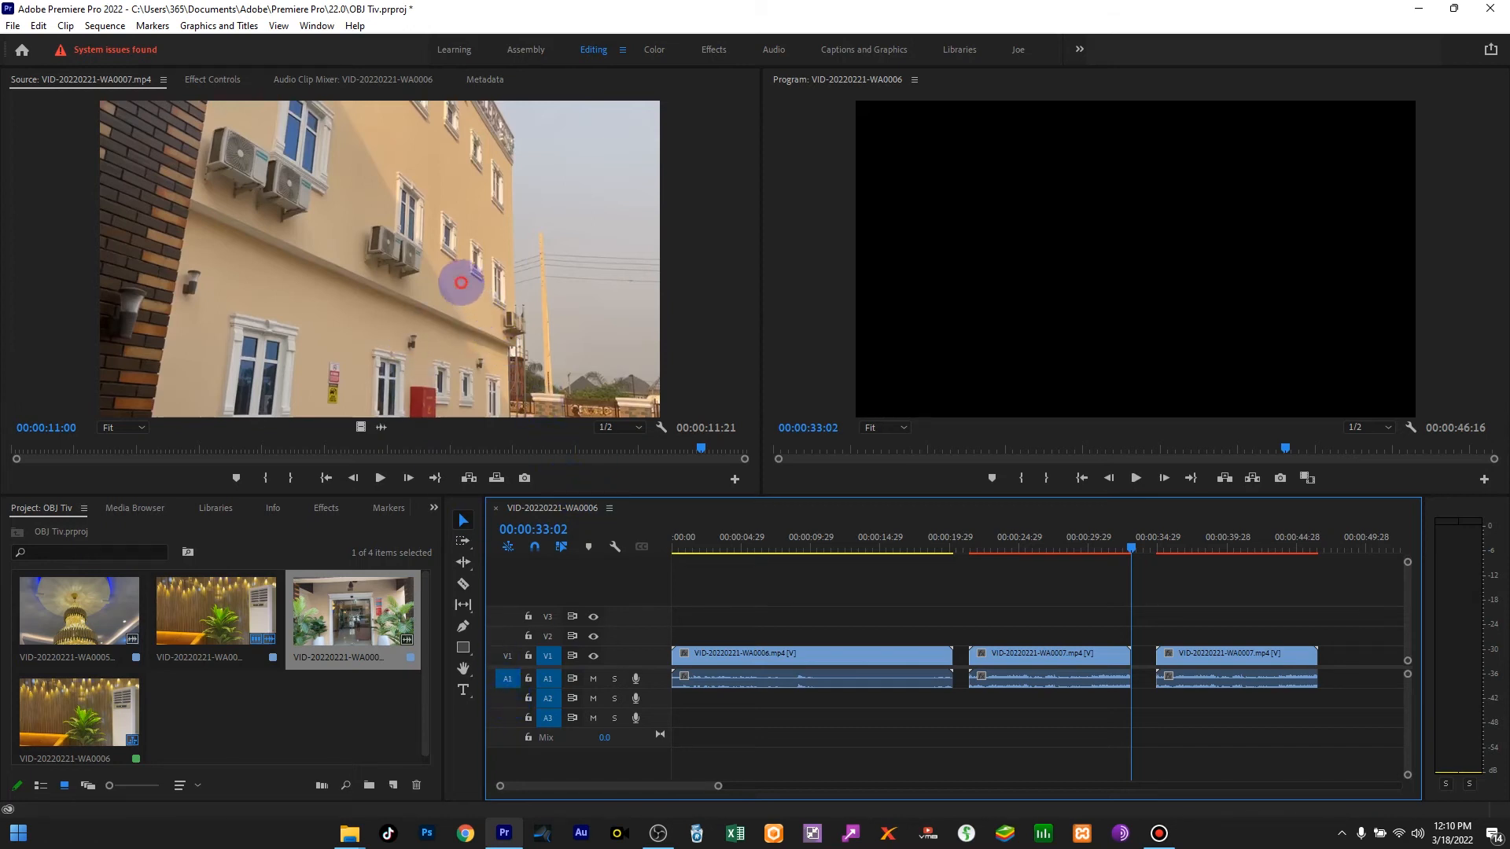
pyautogui.click(462, 283)
pyautogui.moveTo(1408, 667); pyautogui.dragTo(1322, 701)
pyautogui.scroll(-5, 1276, 724)
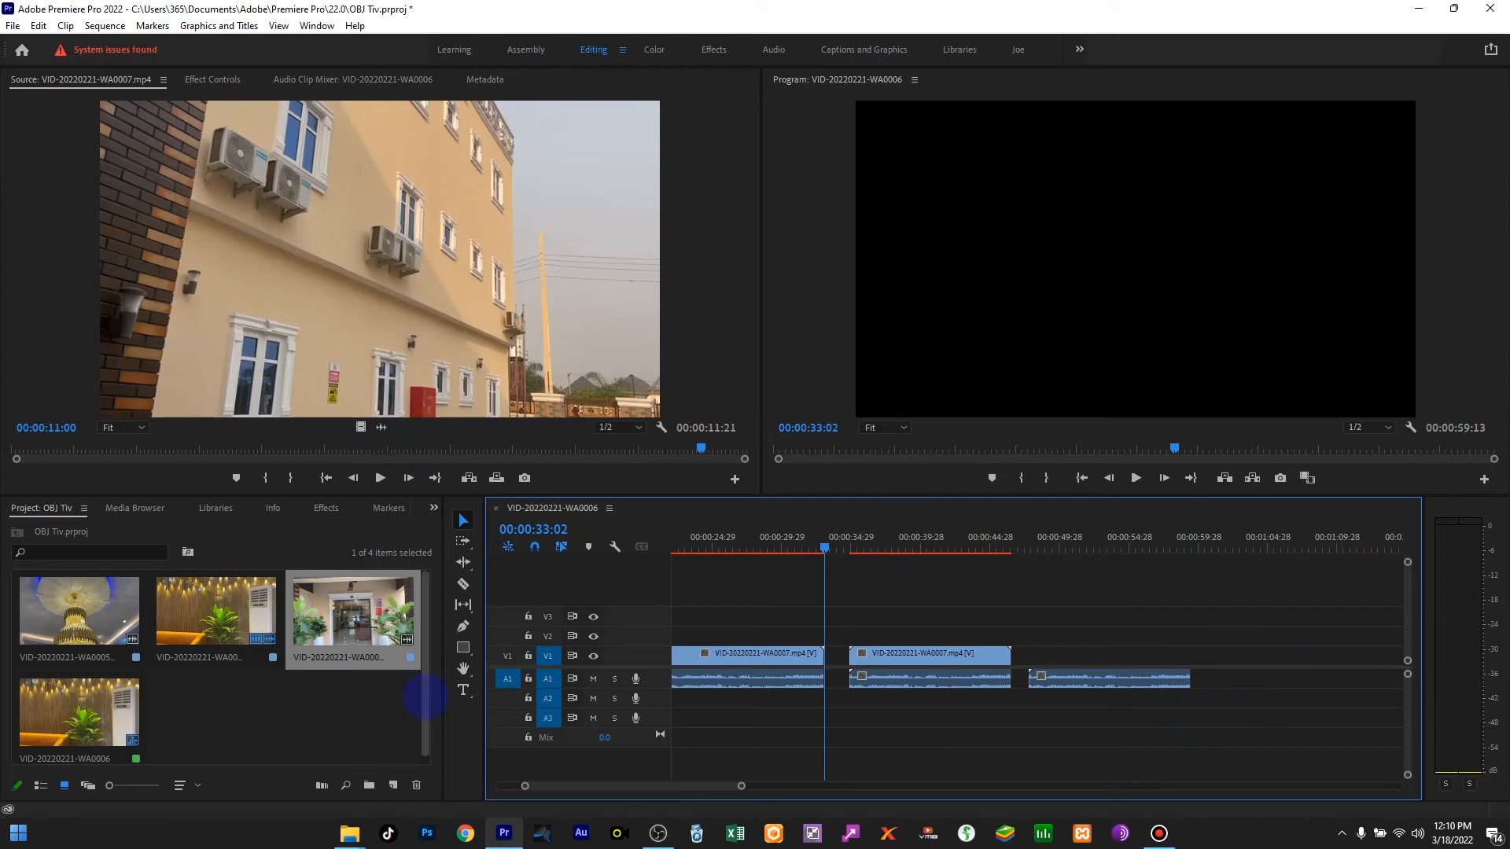
# Patch only V1, place the source clip's video alone on V1 after the audio-only clip, and preview it at 00:01:01:08.
pyautogui.click(507, 656)
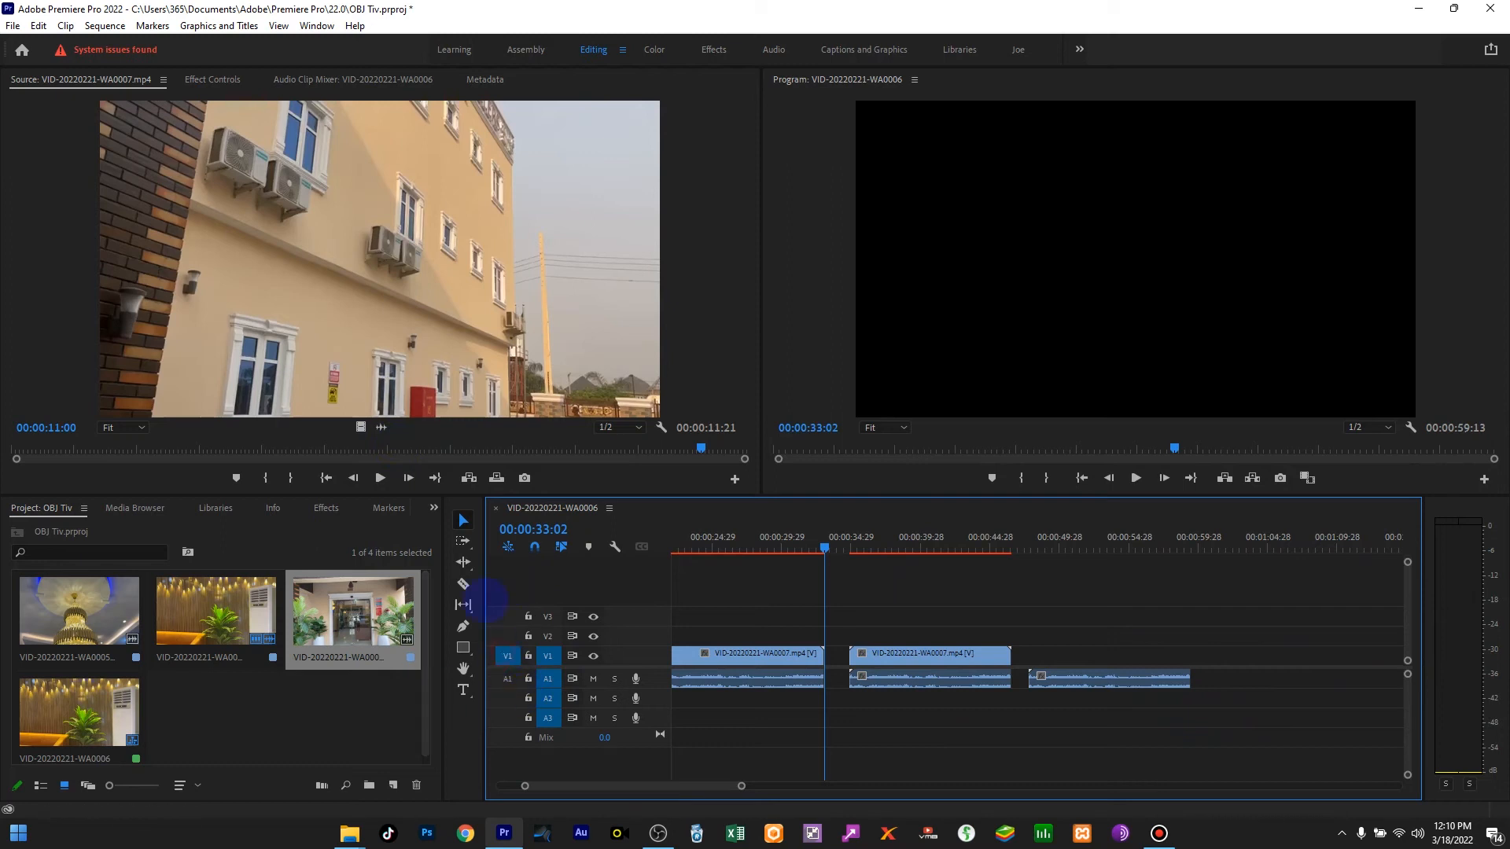
pyautogui.moveTo(397, 212); pyautogui.dragTo(1191, 656)
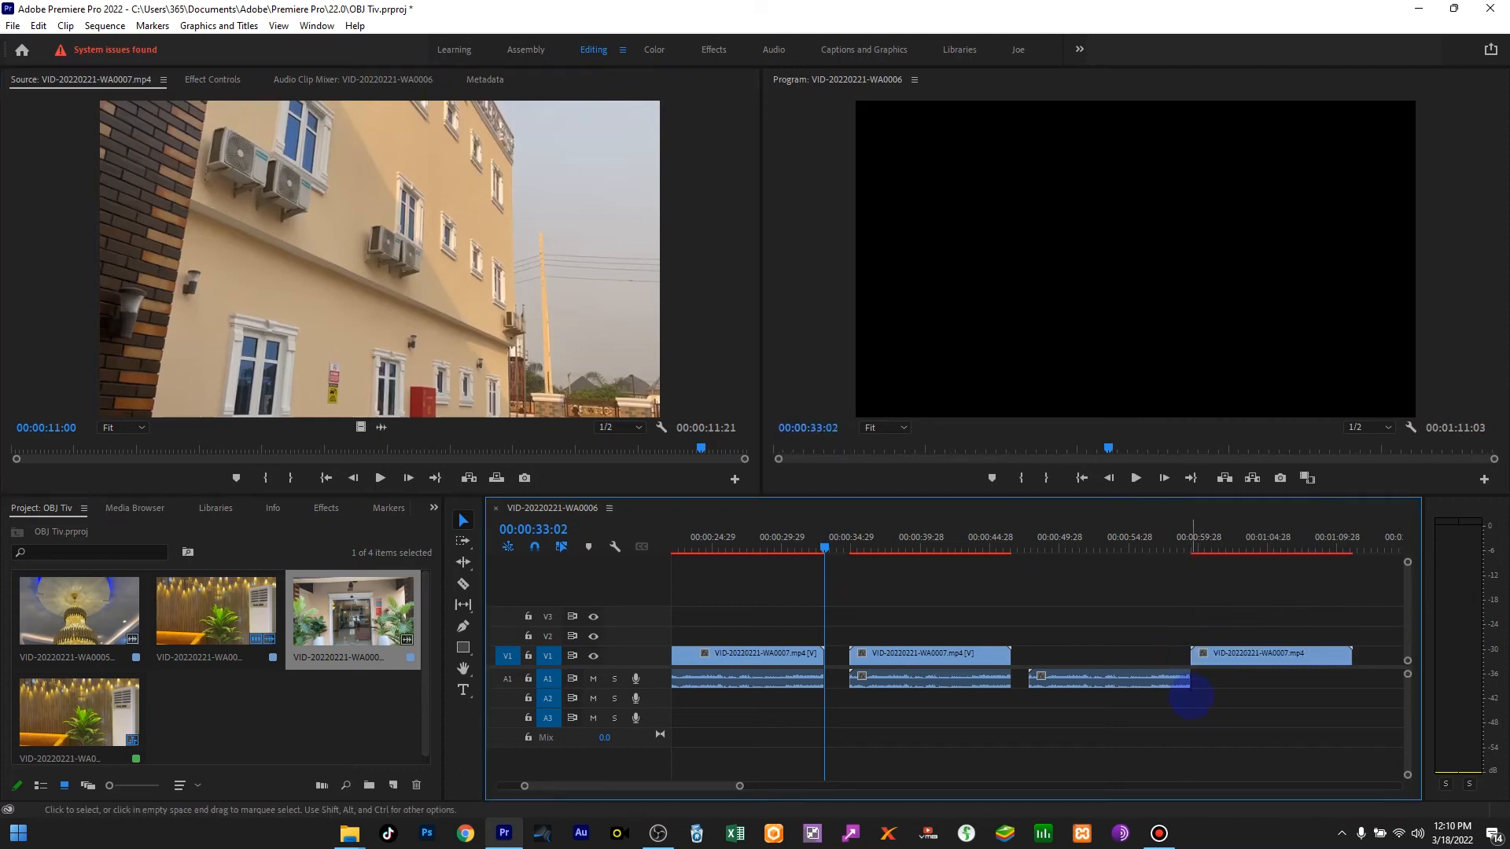
pyautogui.click(1219, 547)
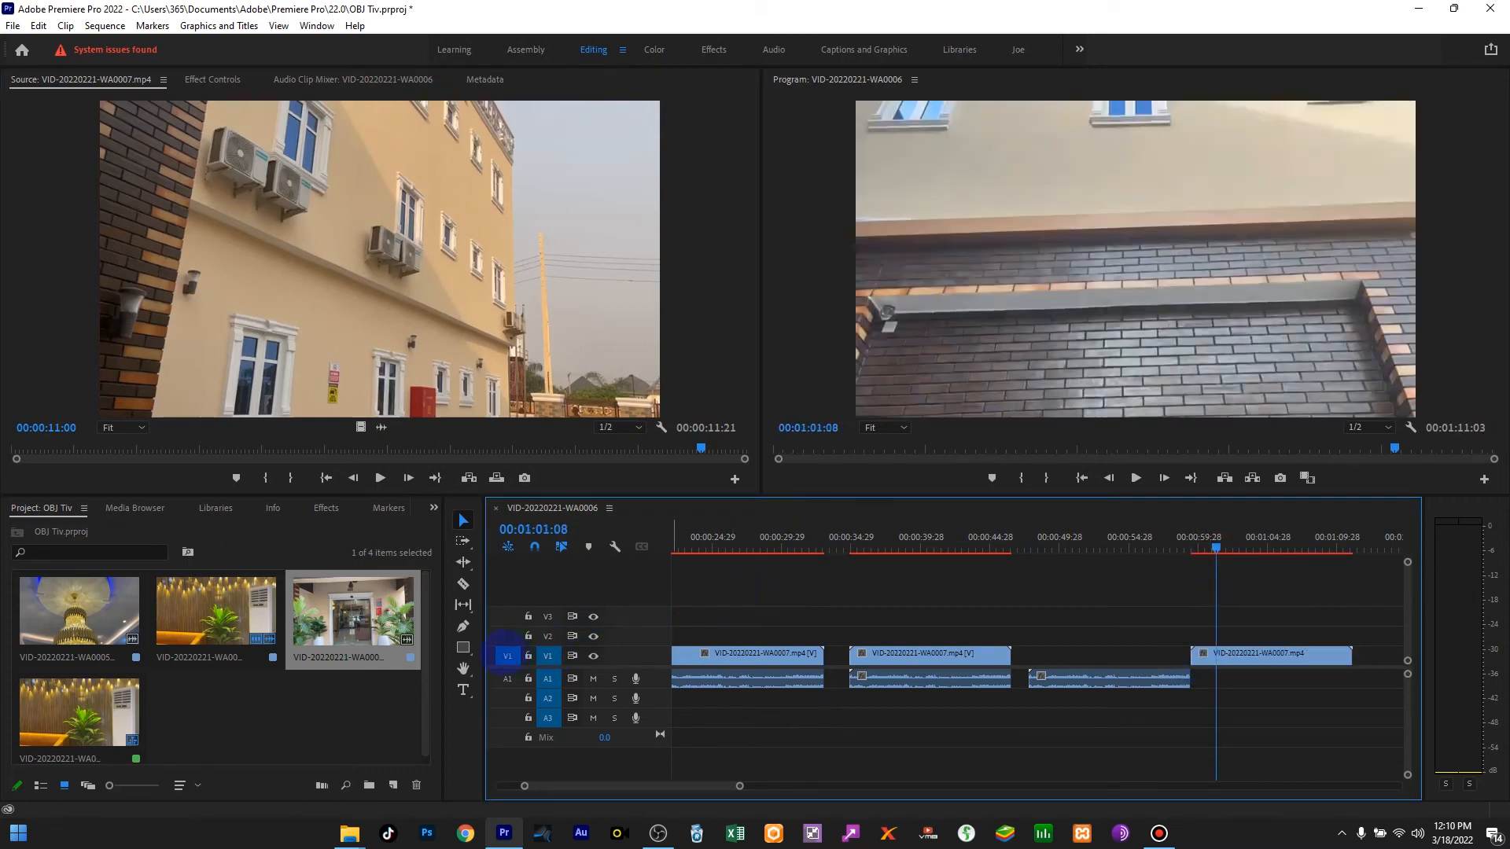
# Disable source patching for V1, leaving A1 off, and place the source clip on V1 and A1 after the video-only clip.
pyautogui.scroll(-5, 500, 692)
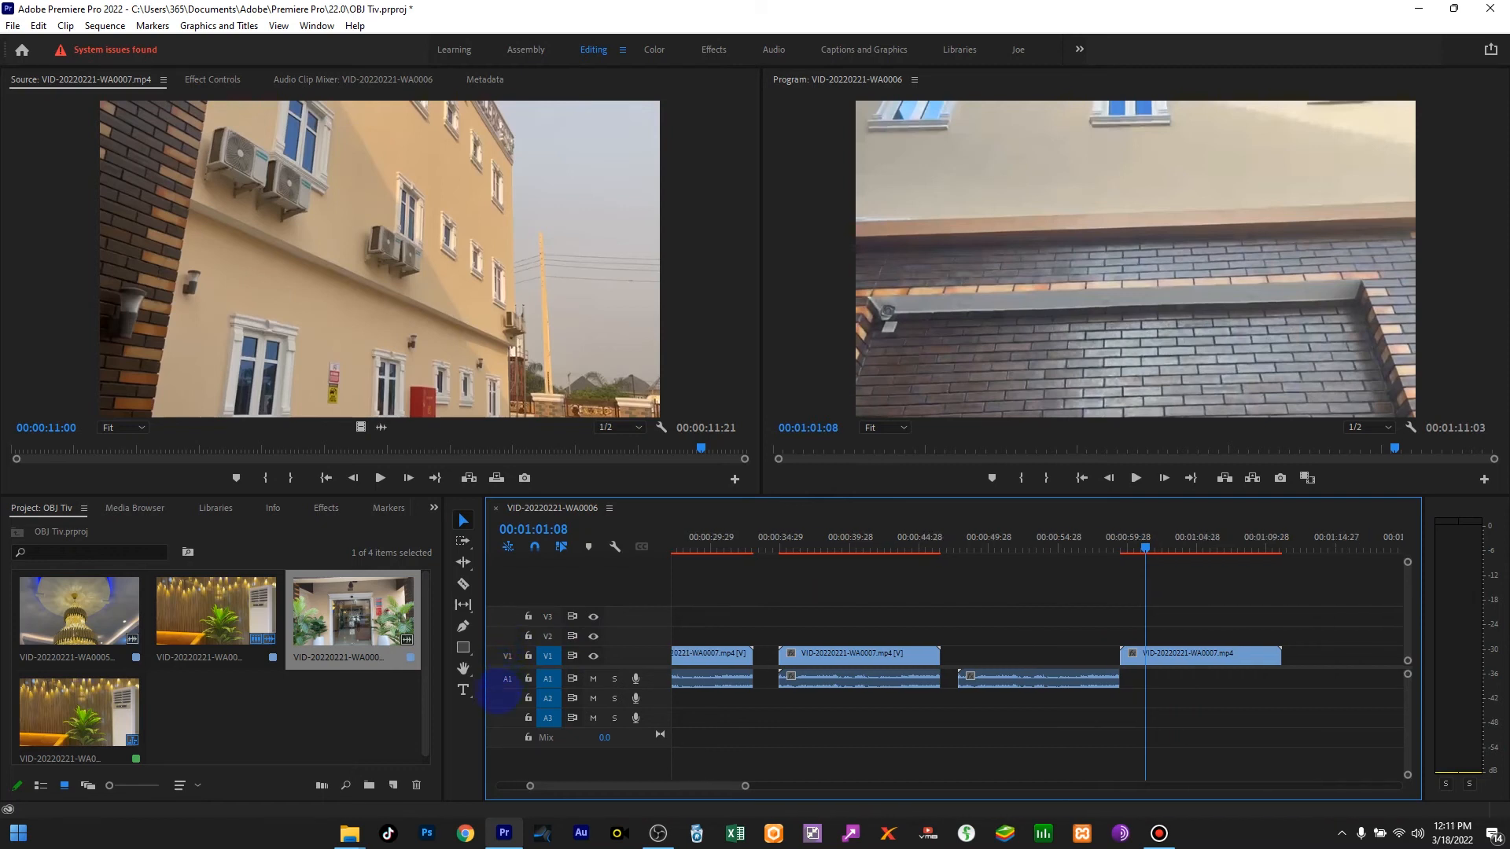
pyautogui.scroll(-1, 510, 682)
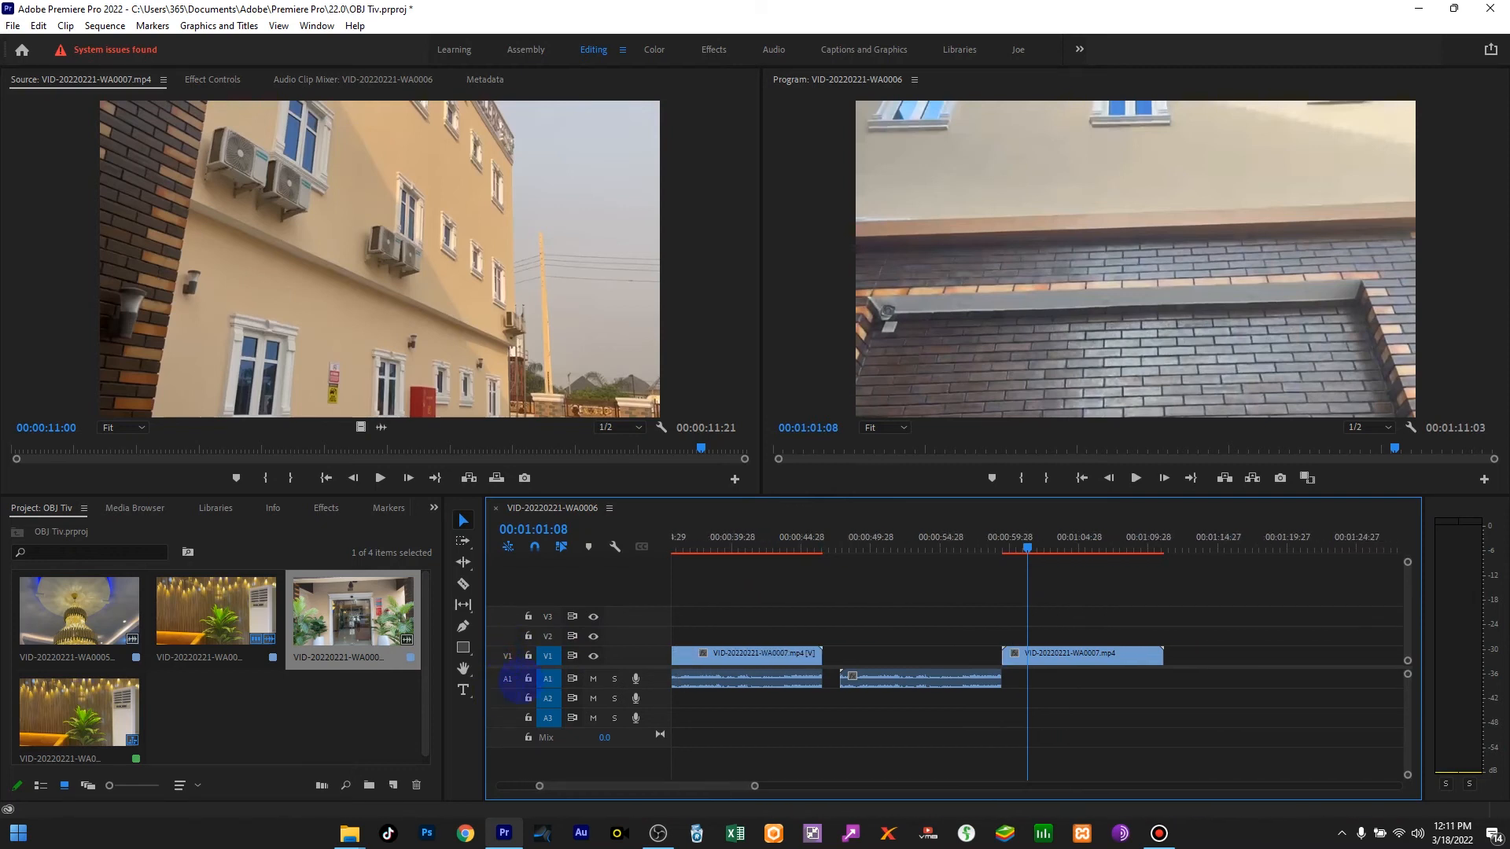
pyautogui.moveTo(424, 253); pyautogui.dragTo(1180, 669)
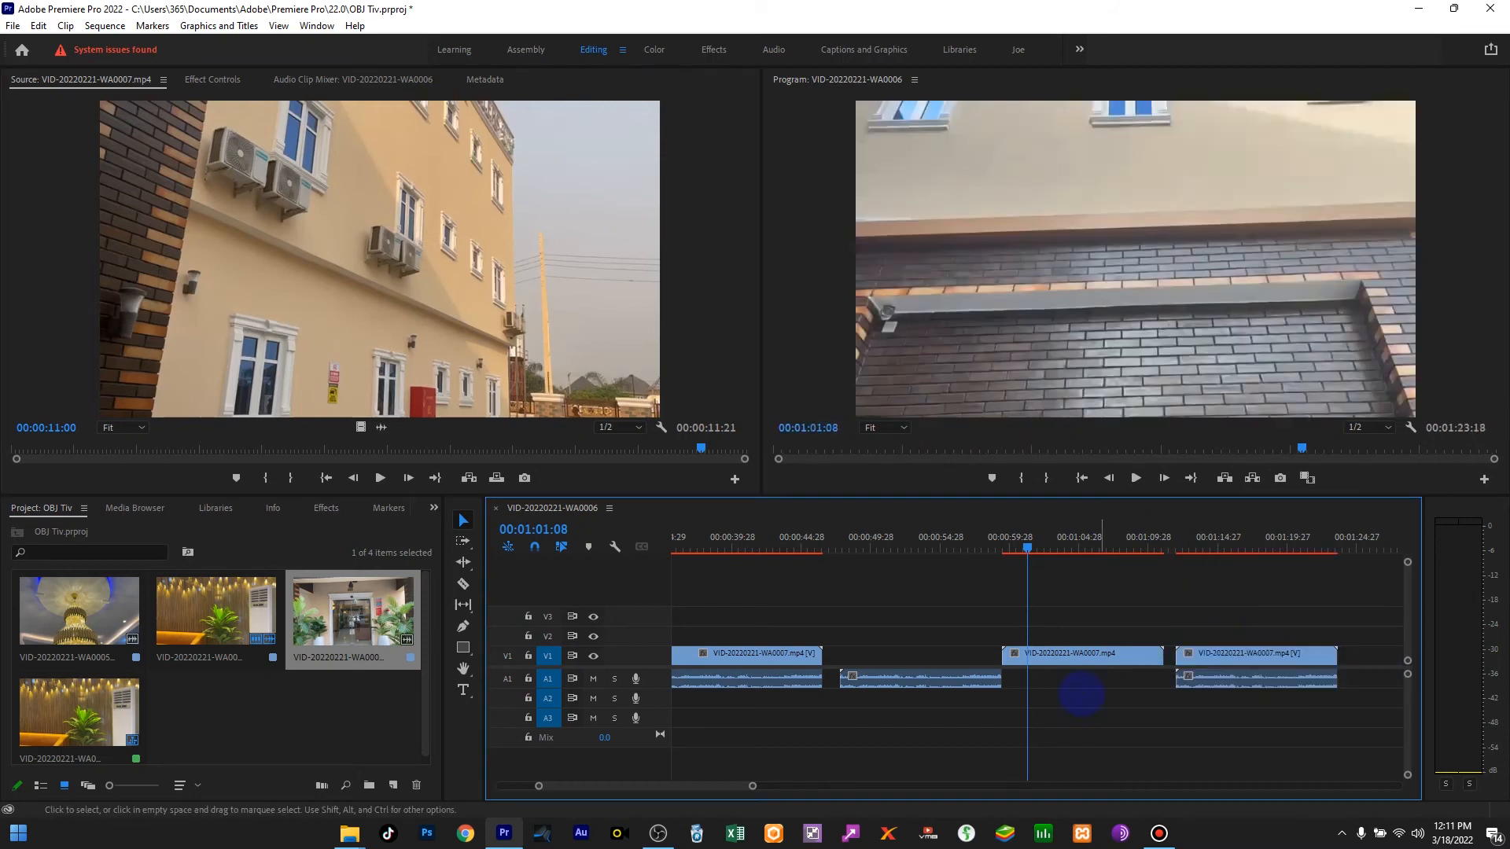
# Enable V1 and A1 source patching and place the source clip with video and audio after the last clip.
pyautogui.click(509, 656)
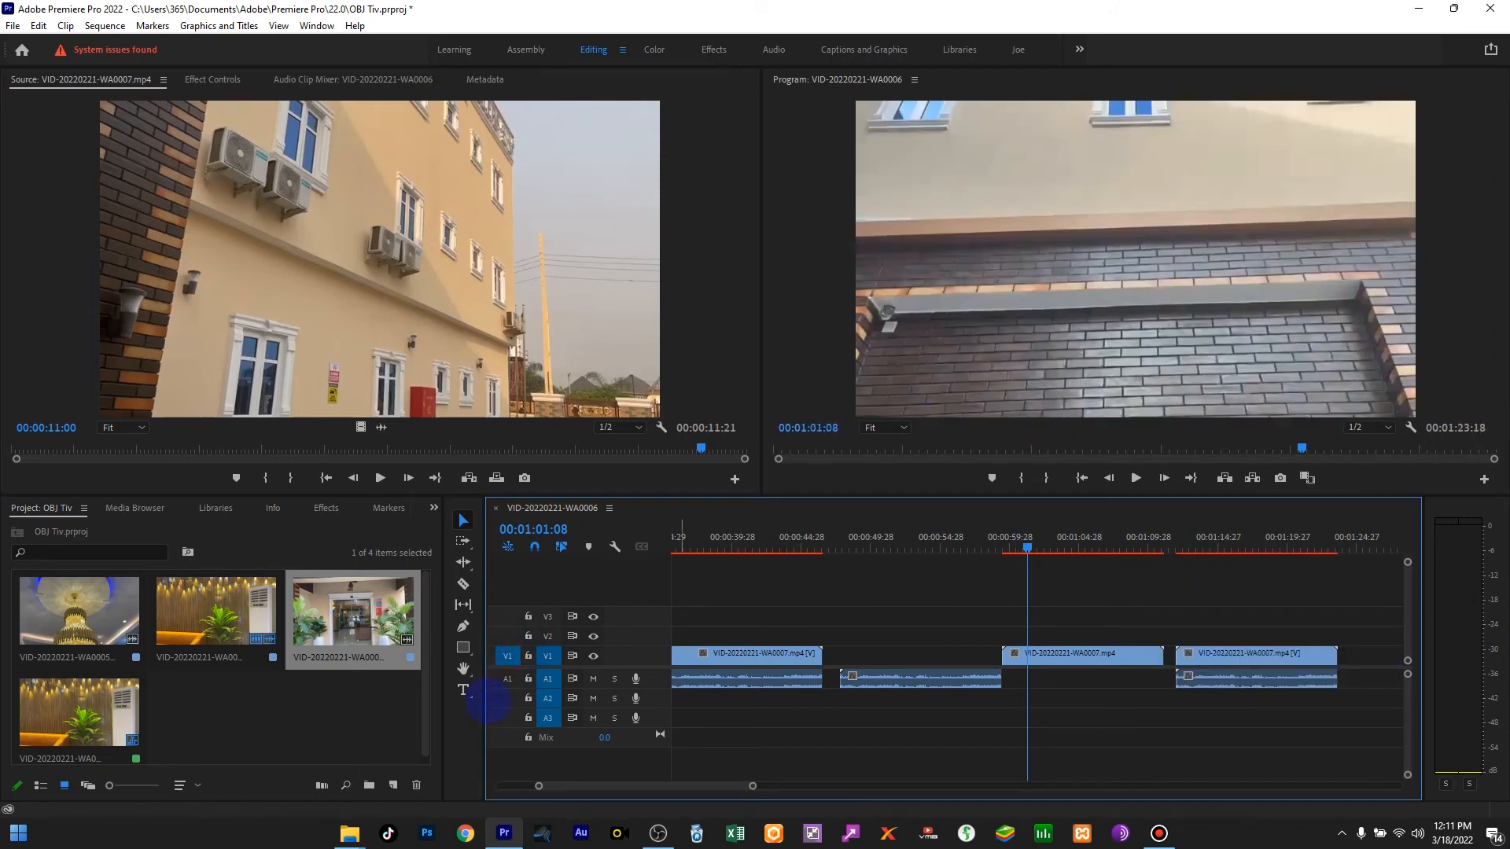
pyautogui.click(505, 679)
pyautogui.scroll(-3, 511, 660)
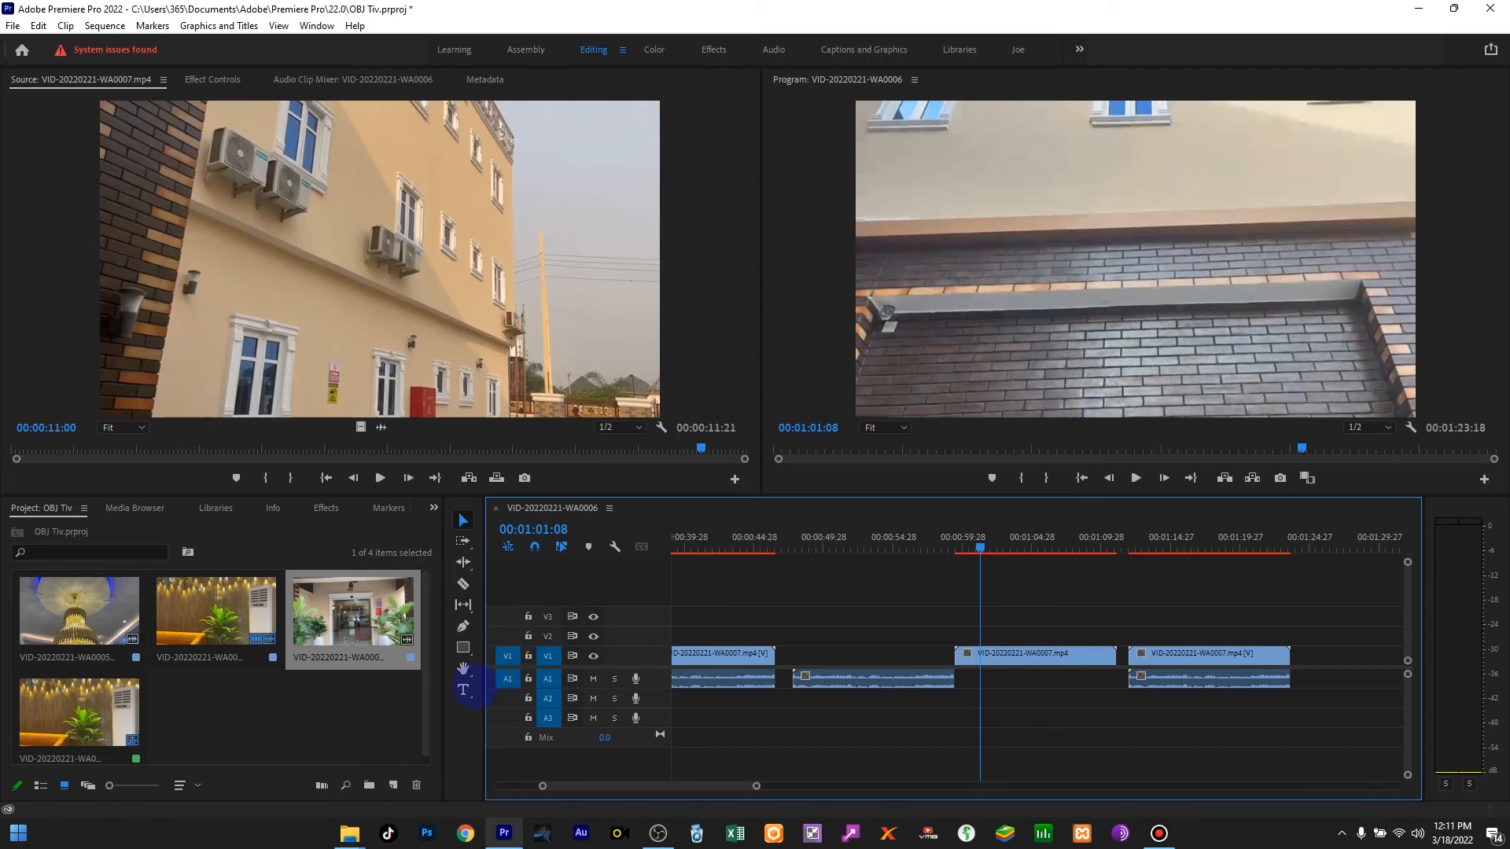
pyautogui.moveTo(541, 160); pyautogui.dragTo(1194, 675)
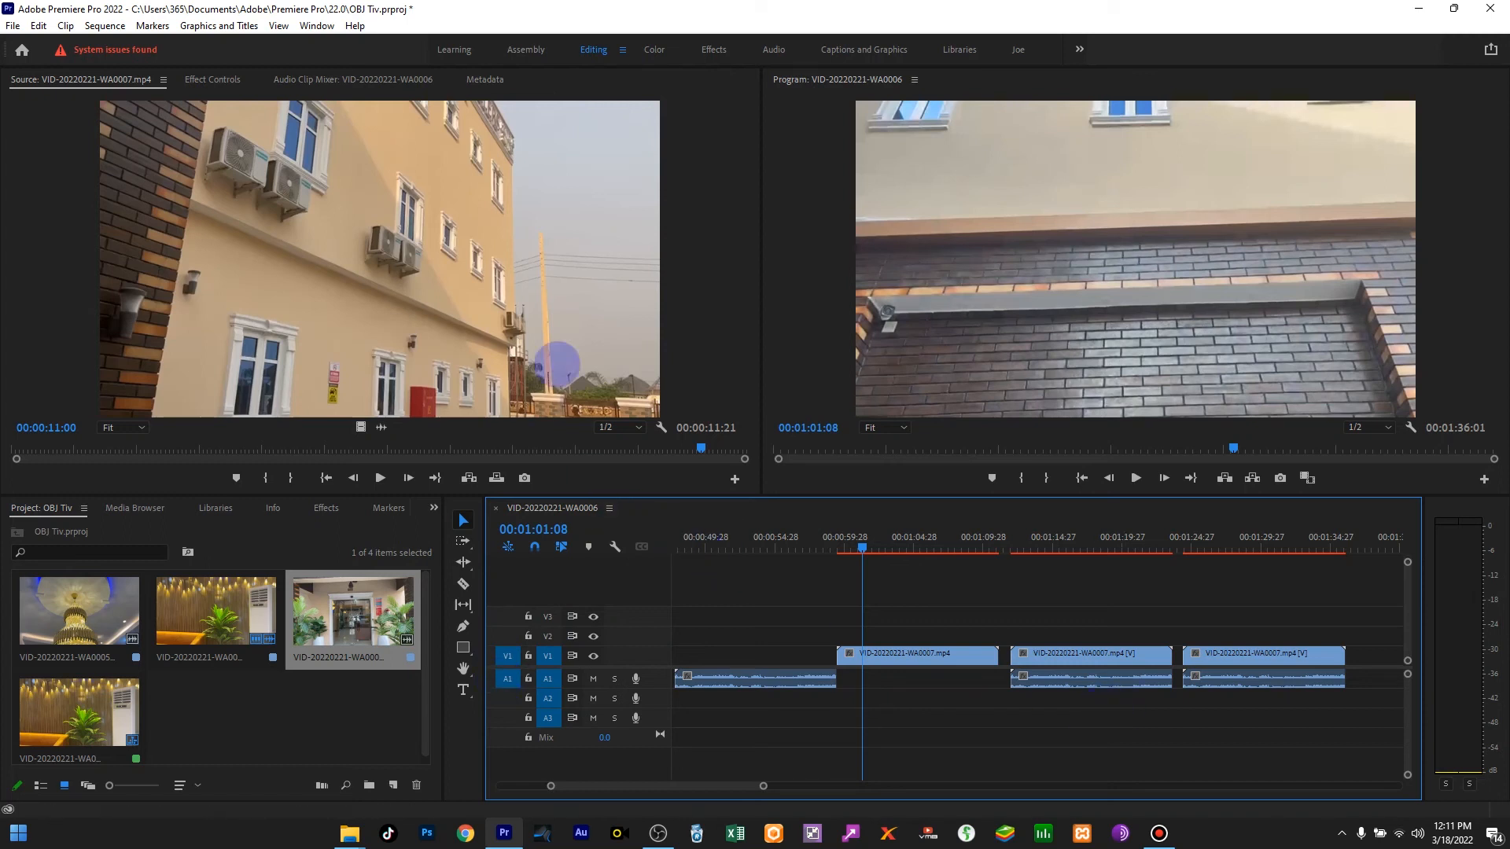
# Toggle V1 source patching off and on, then place the source clip on V1 and A1, leaving a gap after the last clip.
pyautogui.scroll(-4, 529, 380)
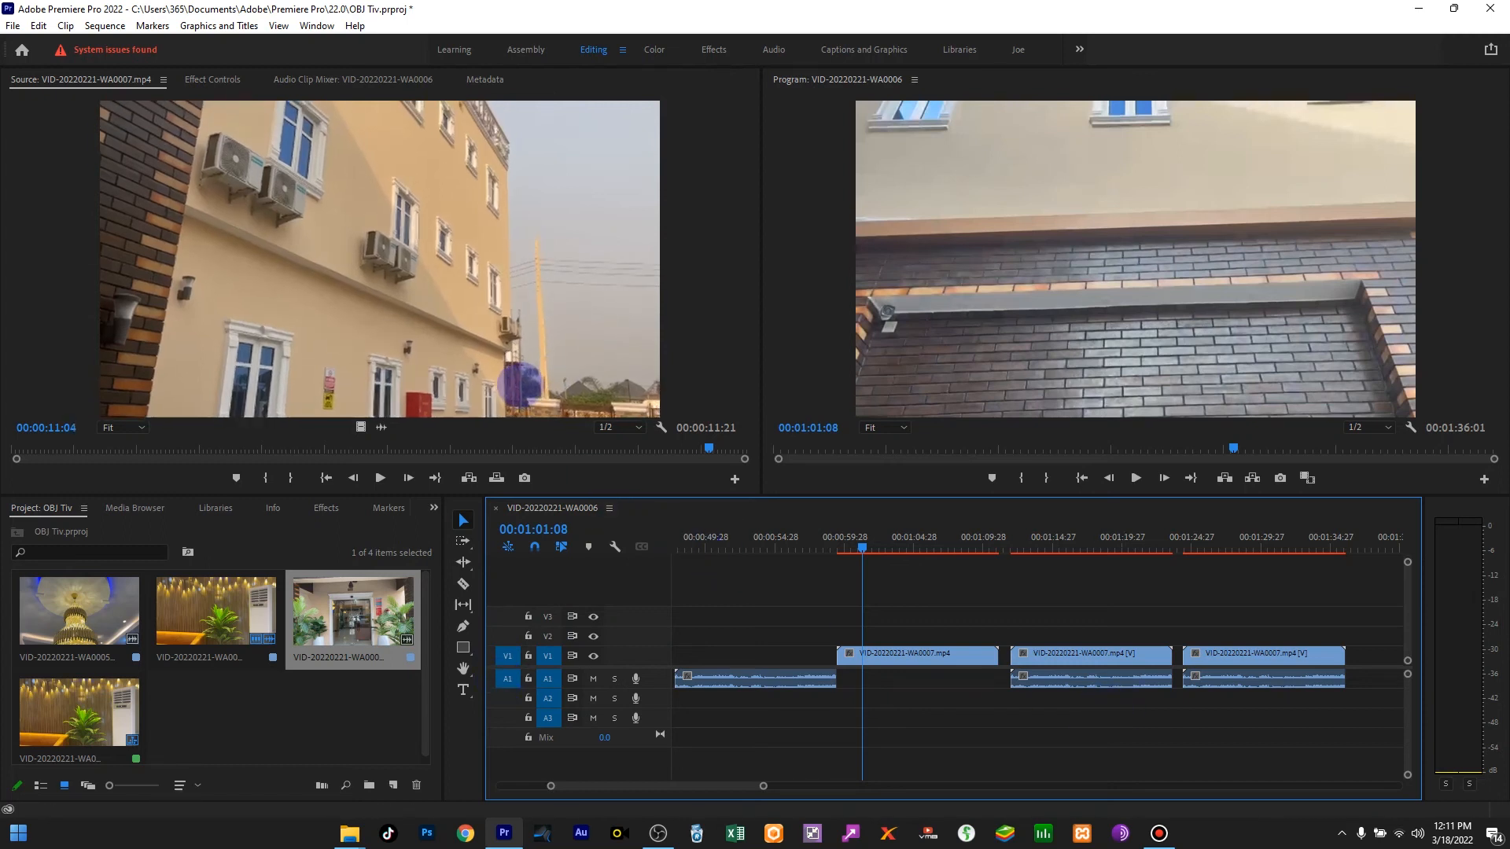
pyautogui.scroll(-5, 714, 607)
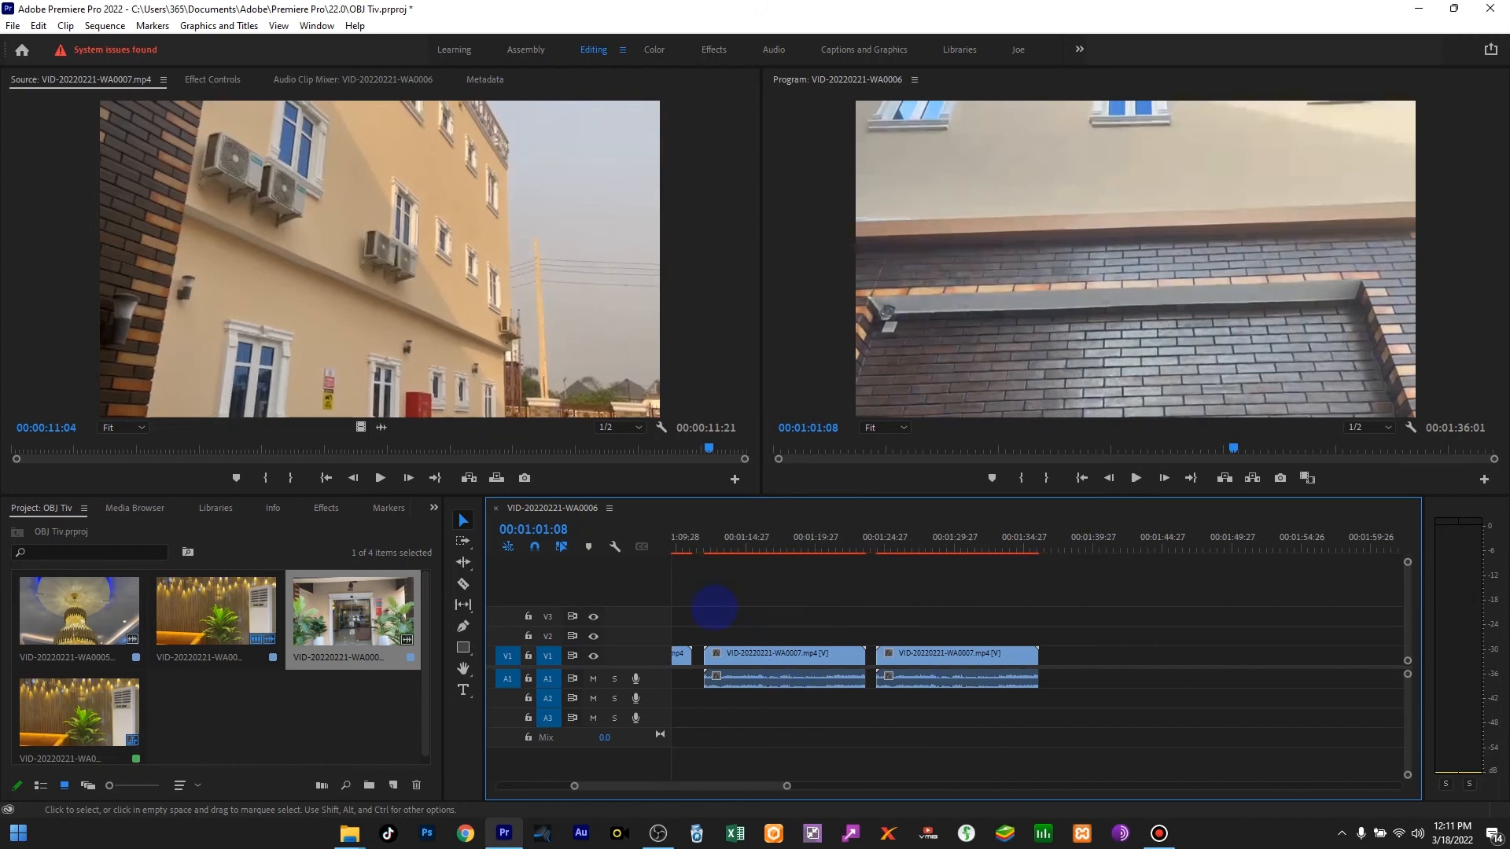
pyautogui.click(507, 656)
pyautogui.moveTo(493, 194); pyautogui.dragTo(532, 562)
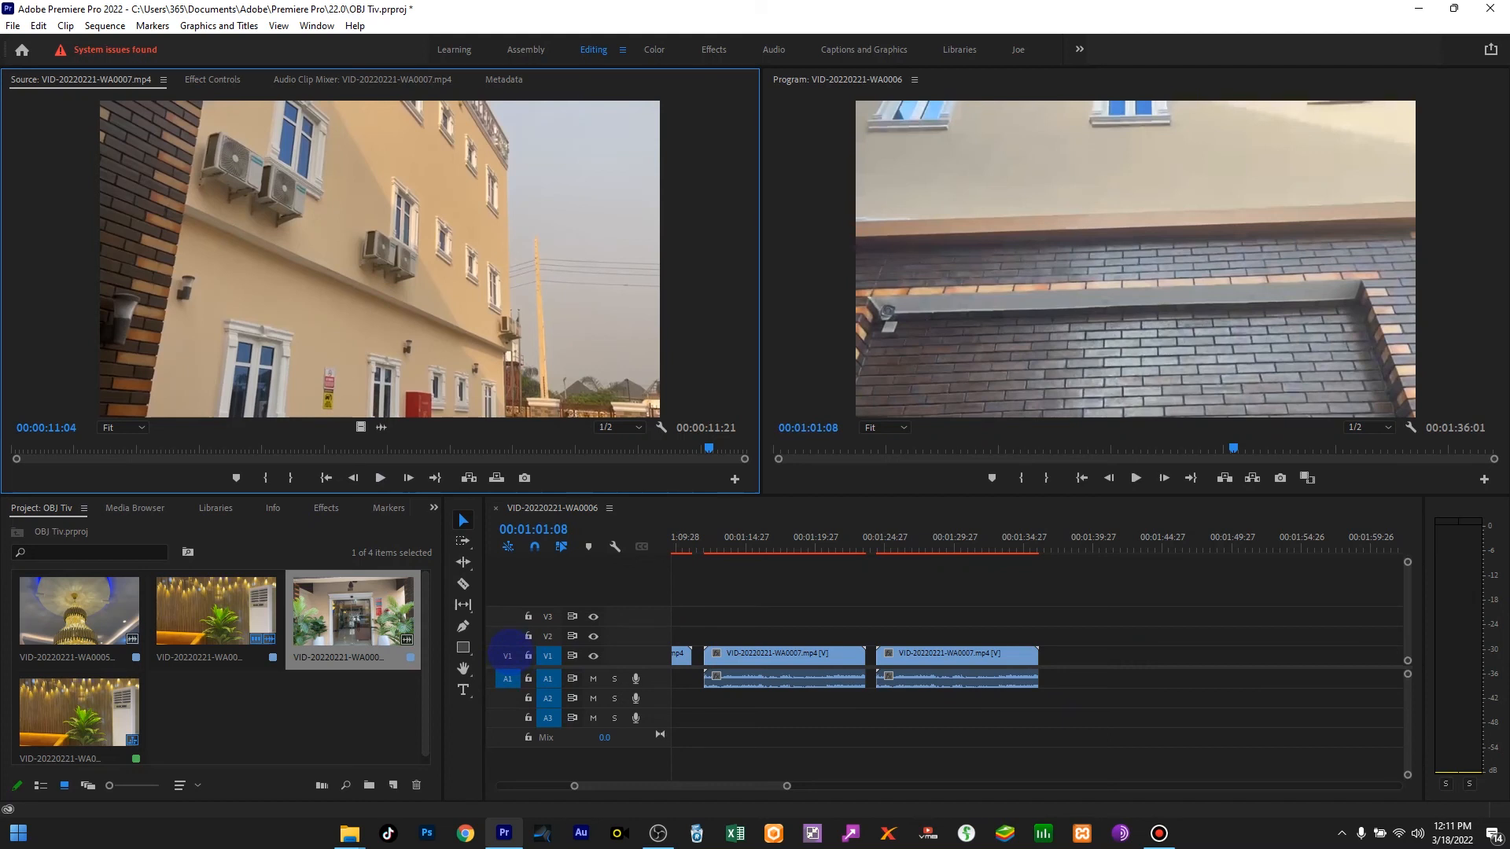
pyautogui.click(505, 659)
pyautogui.moveTo(479, 315); pyautogui.dragTo(1077, 675)
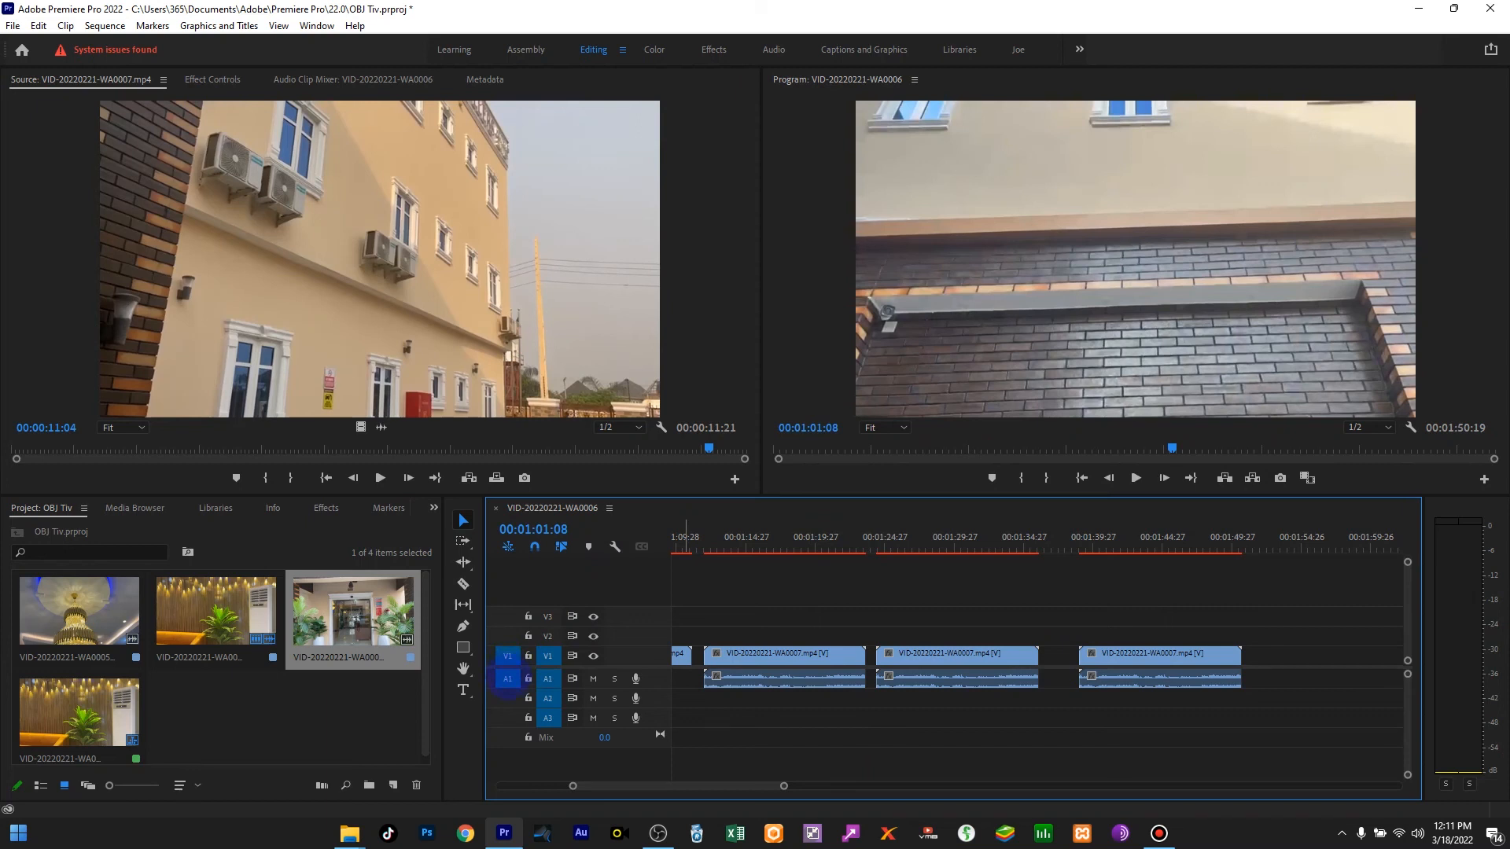
# Disable V1 and A1 source patching, place the source clip on V2 and A2 after the last clip, and select it.
pyautogui.click(508, 656)
pyautogui.moveTo(521, 292); pyautogui.dragTo(1258, 697)
pyautogui.scroll(-3, 1186, 665)
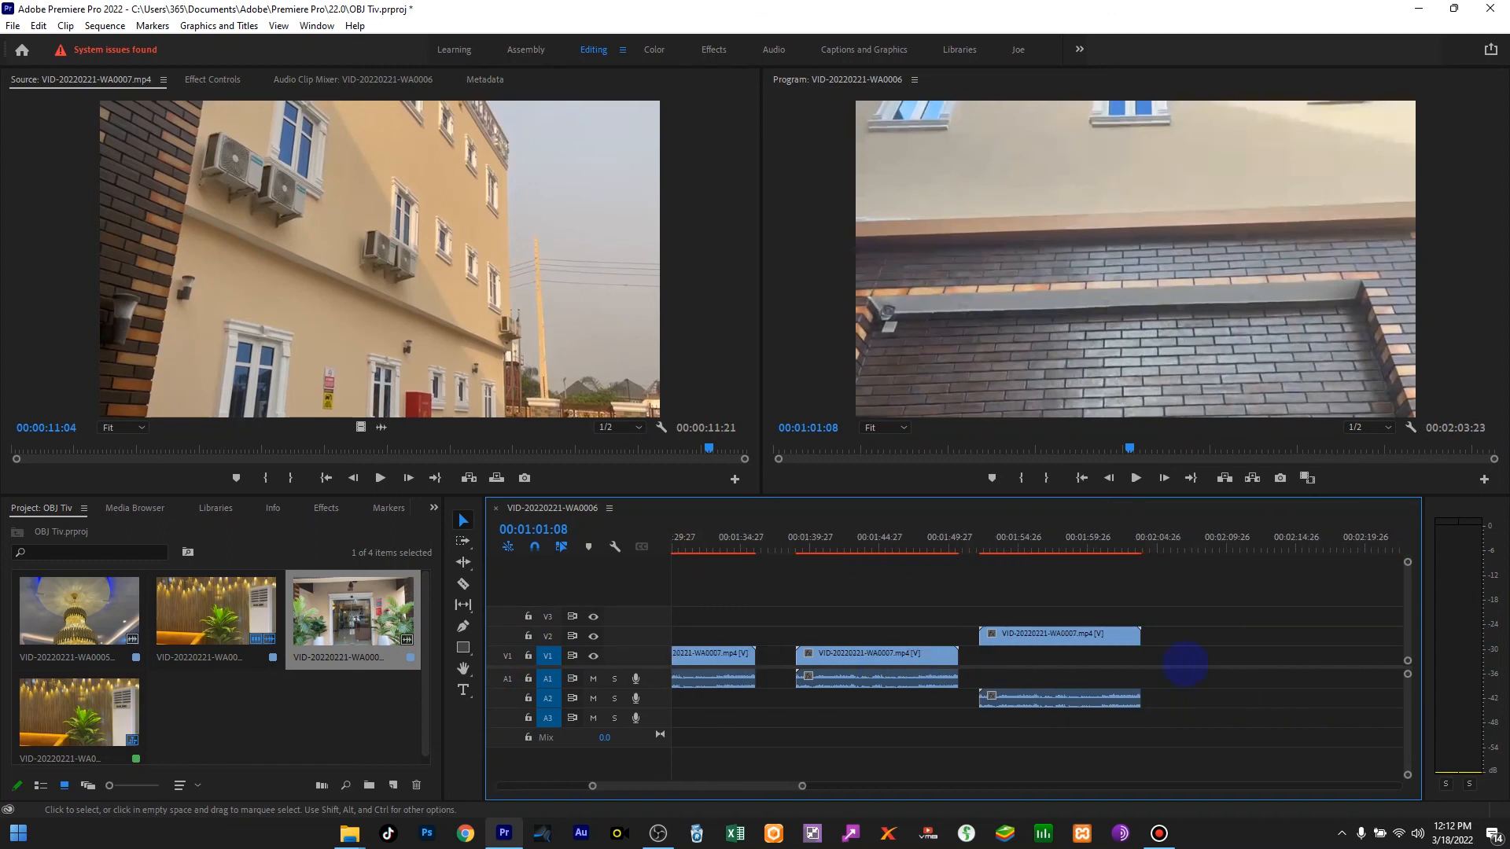
pyautogui.click(1101, 635)
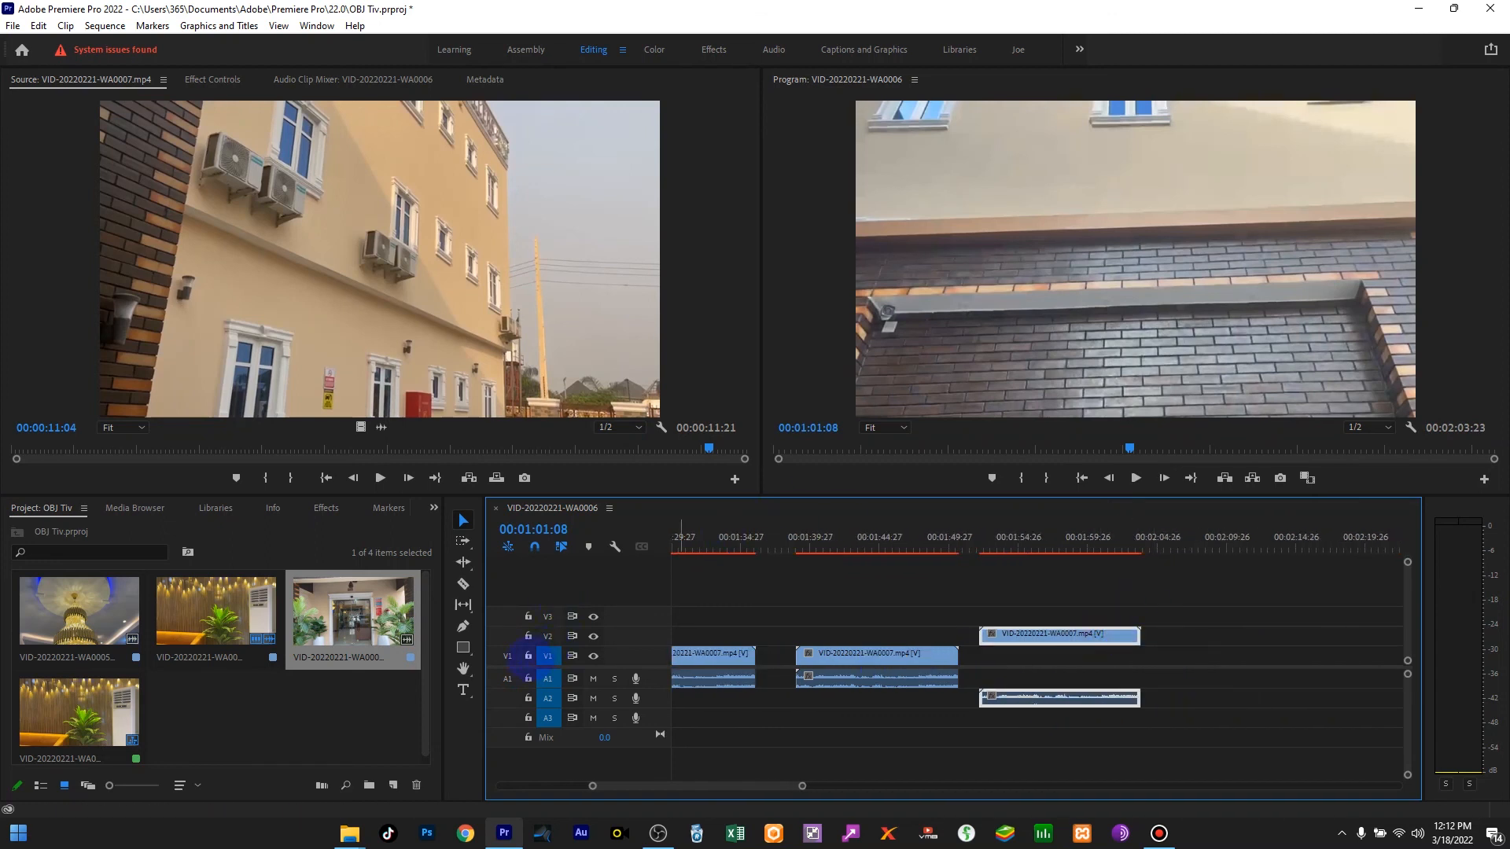
# Patch only A1 to place the source clip's audio alone on A2 after the selected clip, and enable V1 source patching.
pyautogui.click(507, 679)
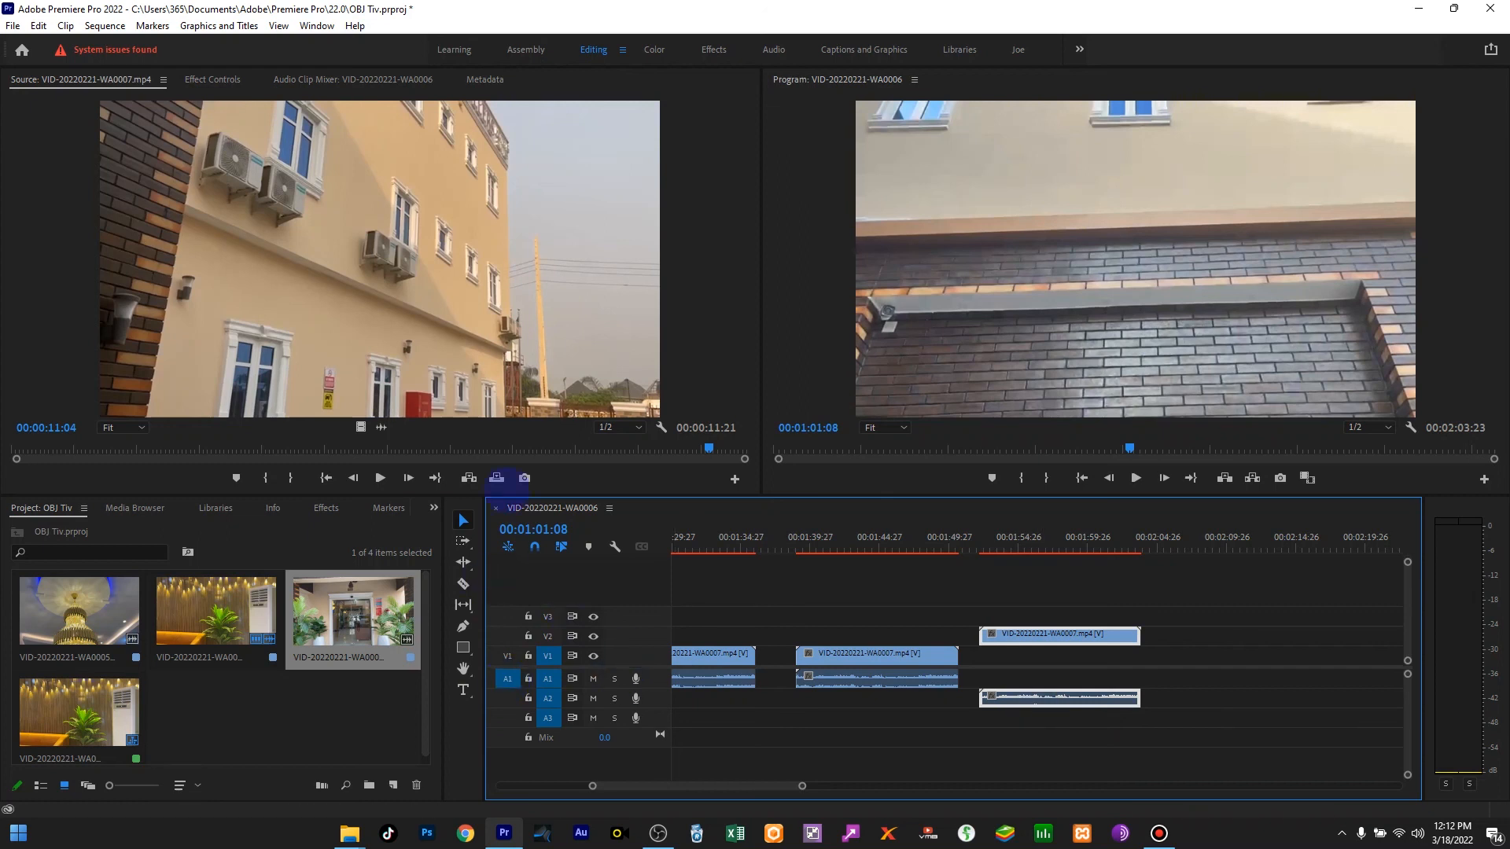
pyautogui.moveTo(529, 270); pyautogui.dragTo(1179, 698)
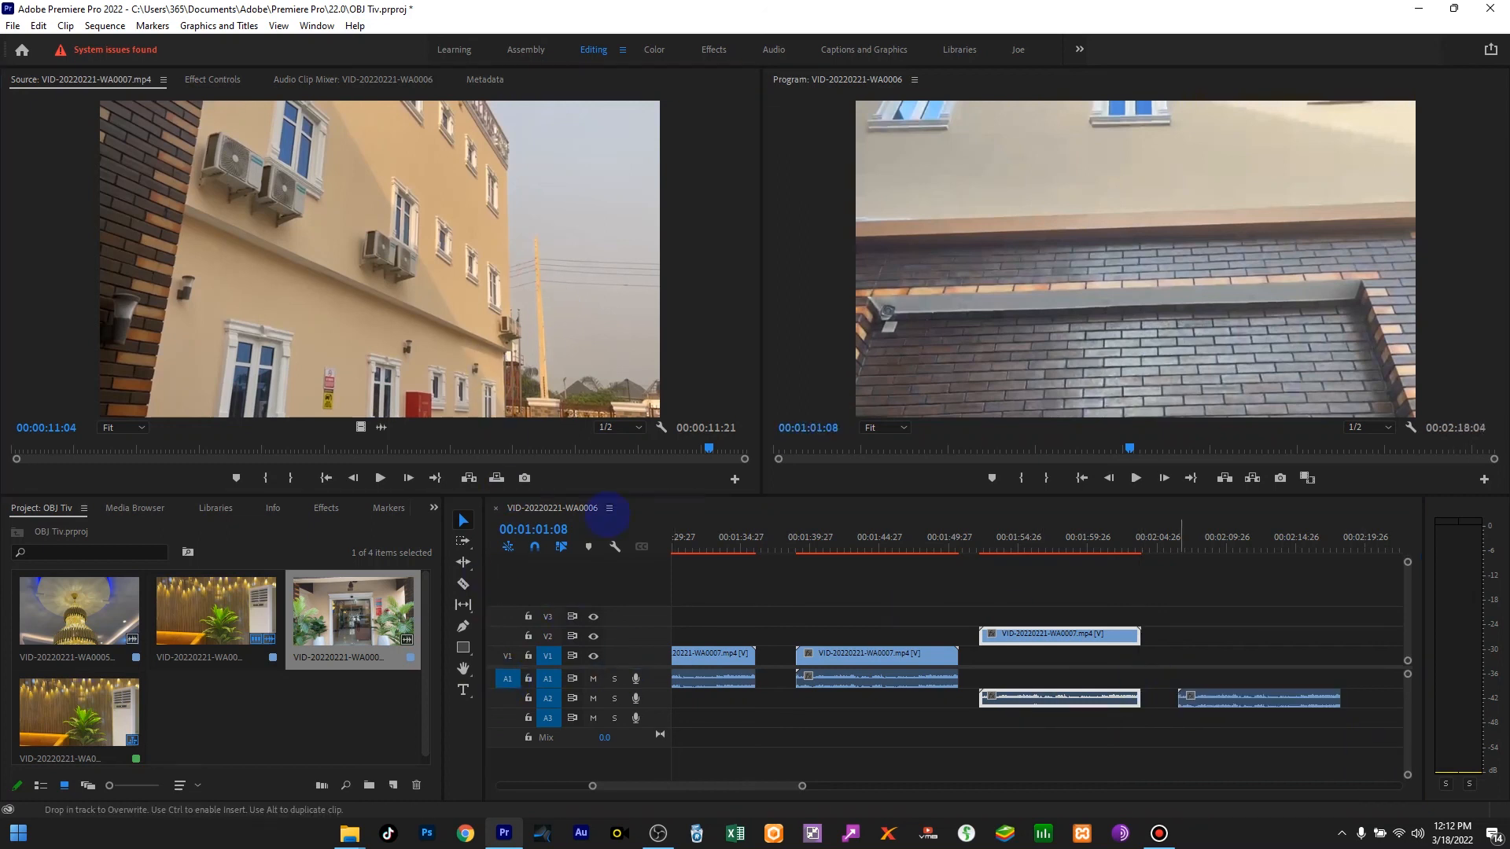
pyautogui.moveTo(509, 689); pyautogui.dragTo(507, 678)
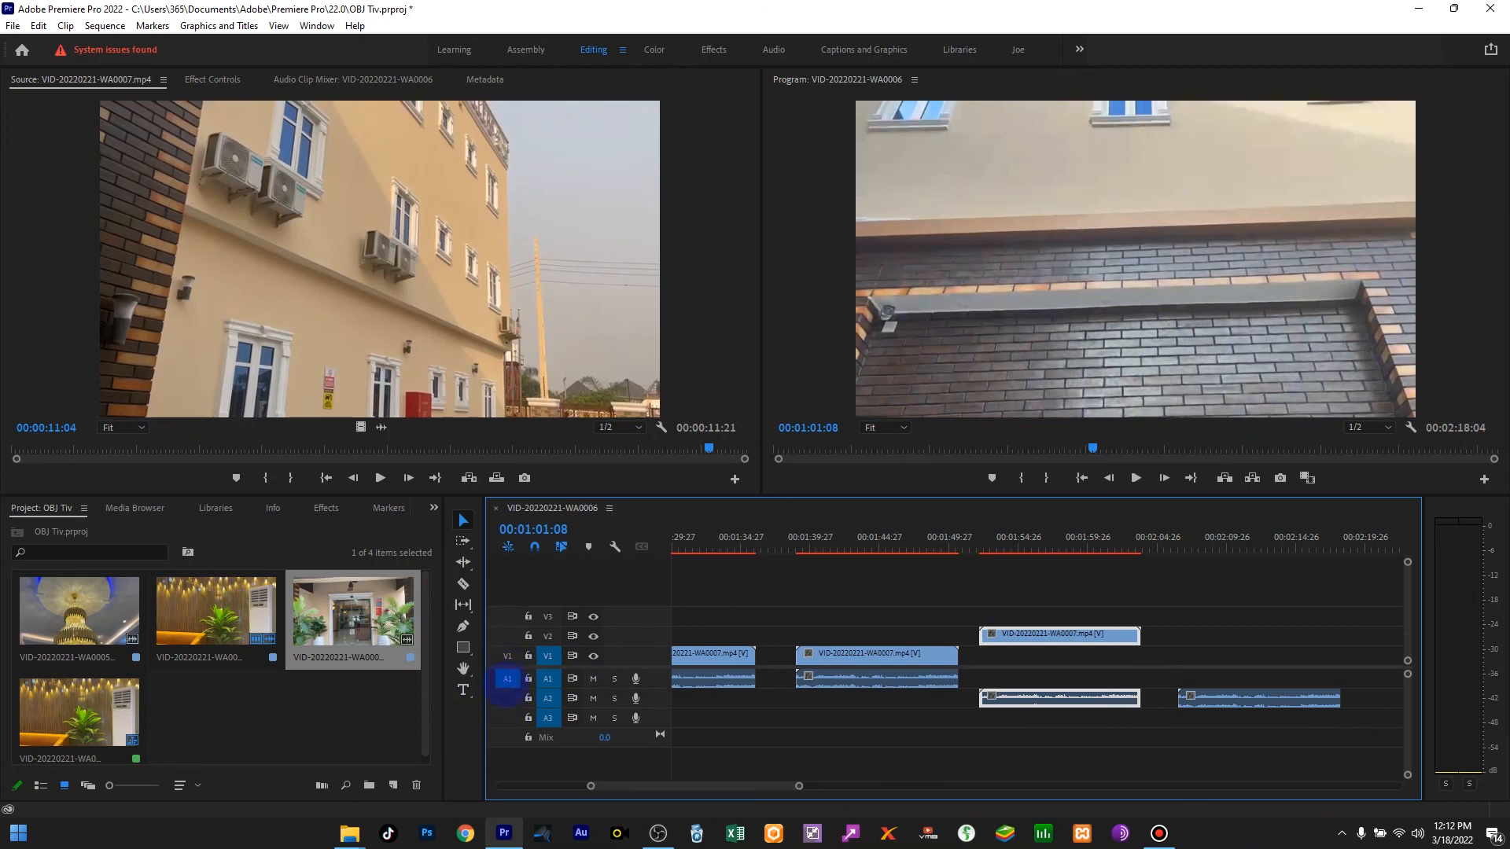
pyautogui.click(508, 656)
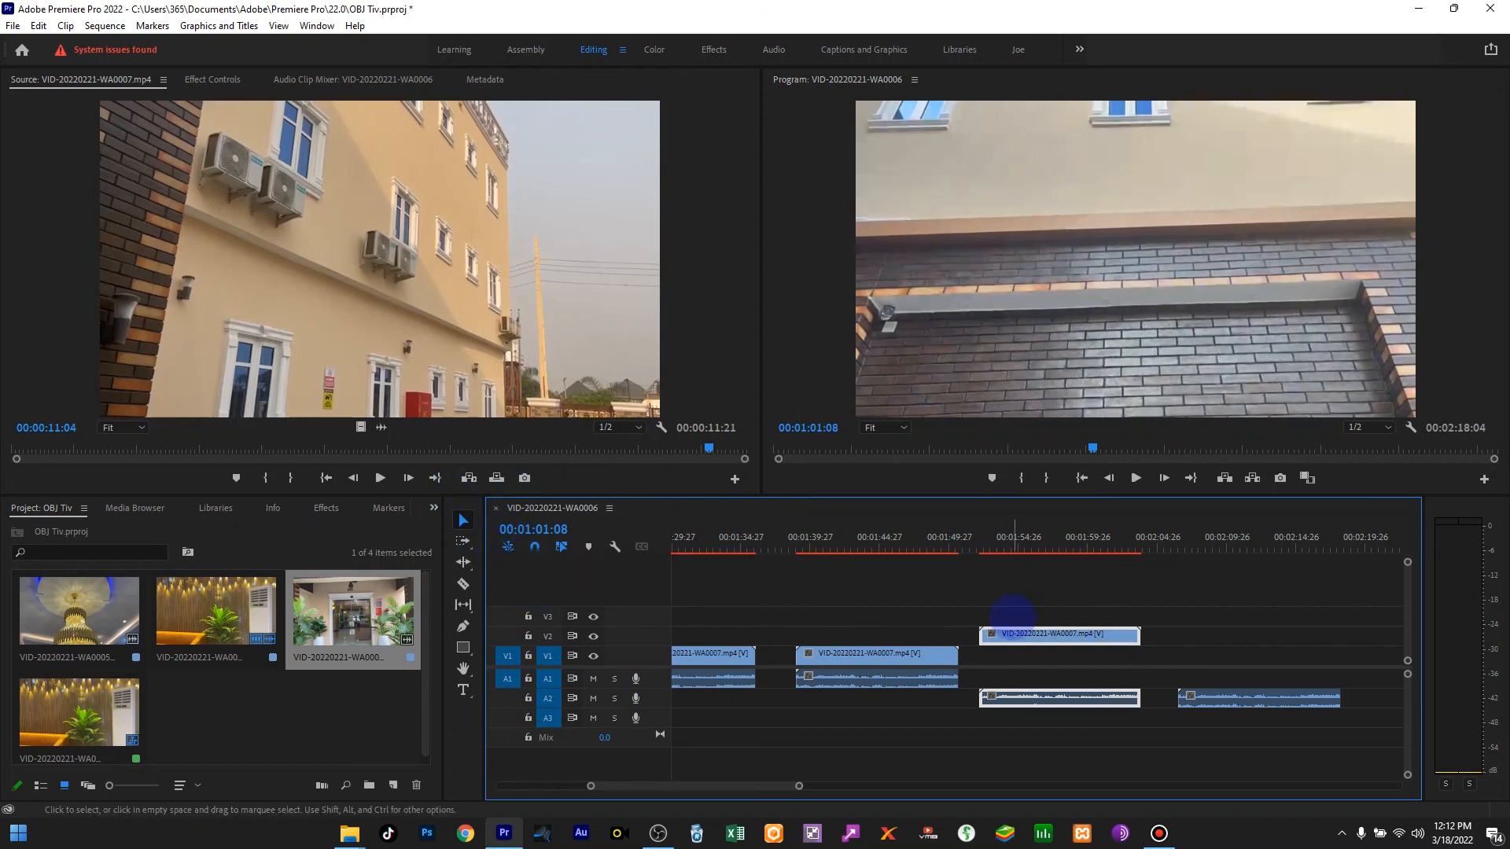
# Disable V1 and A1 source patching and place the source clip on V4 and A4, aligned with the audio-only clip on A1.
pyautogui.scroll(10, 1001, 630)
pyautogui.scroll(3, 824, 635)
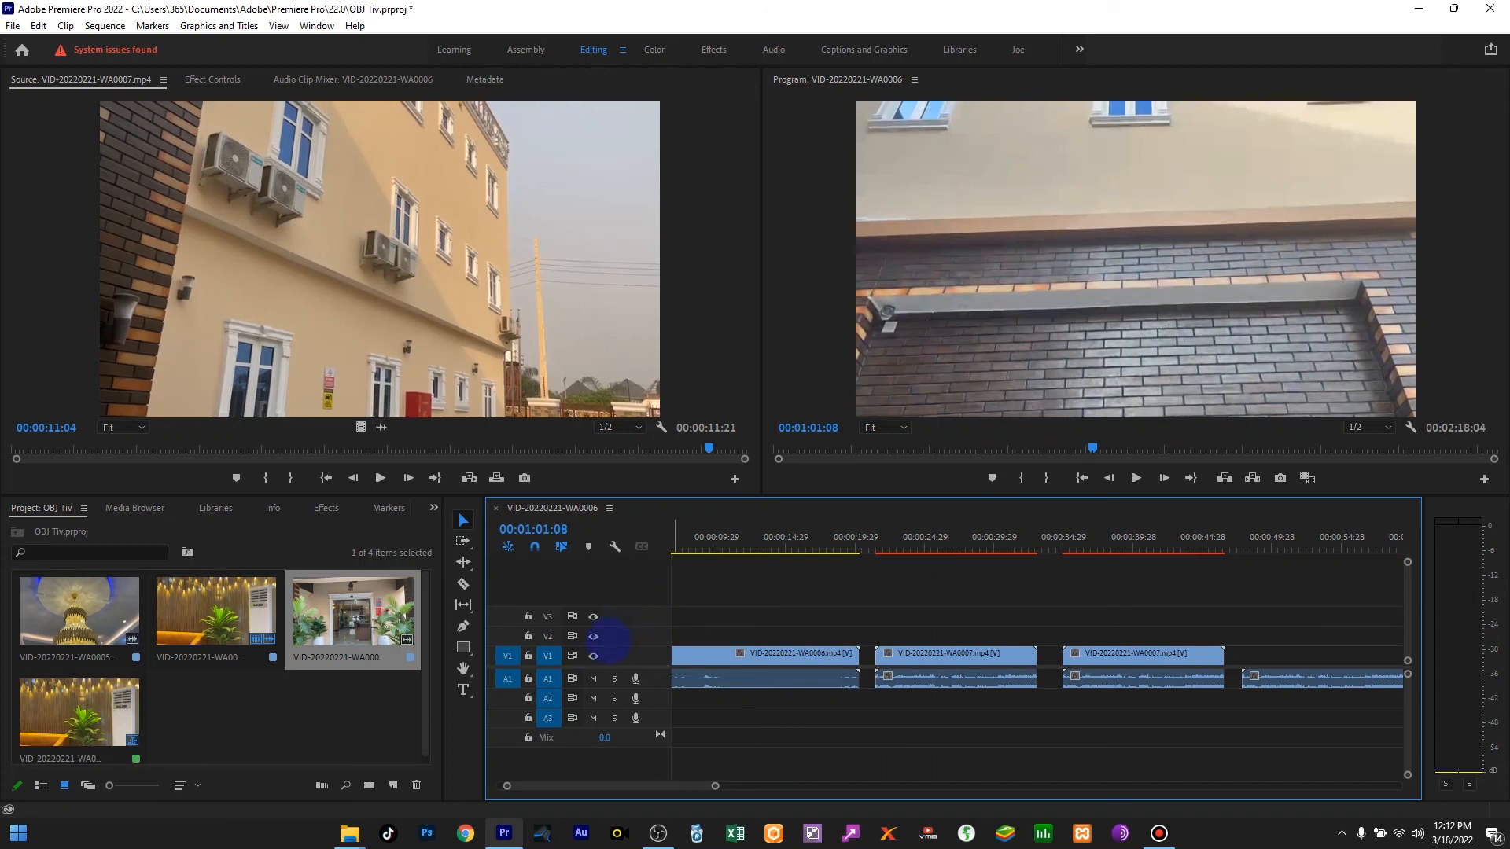
pyautogui.click(508, 678)
pyautogui.click(508, 656)
pyautogui.hscroll(5, 1065, 626)
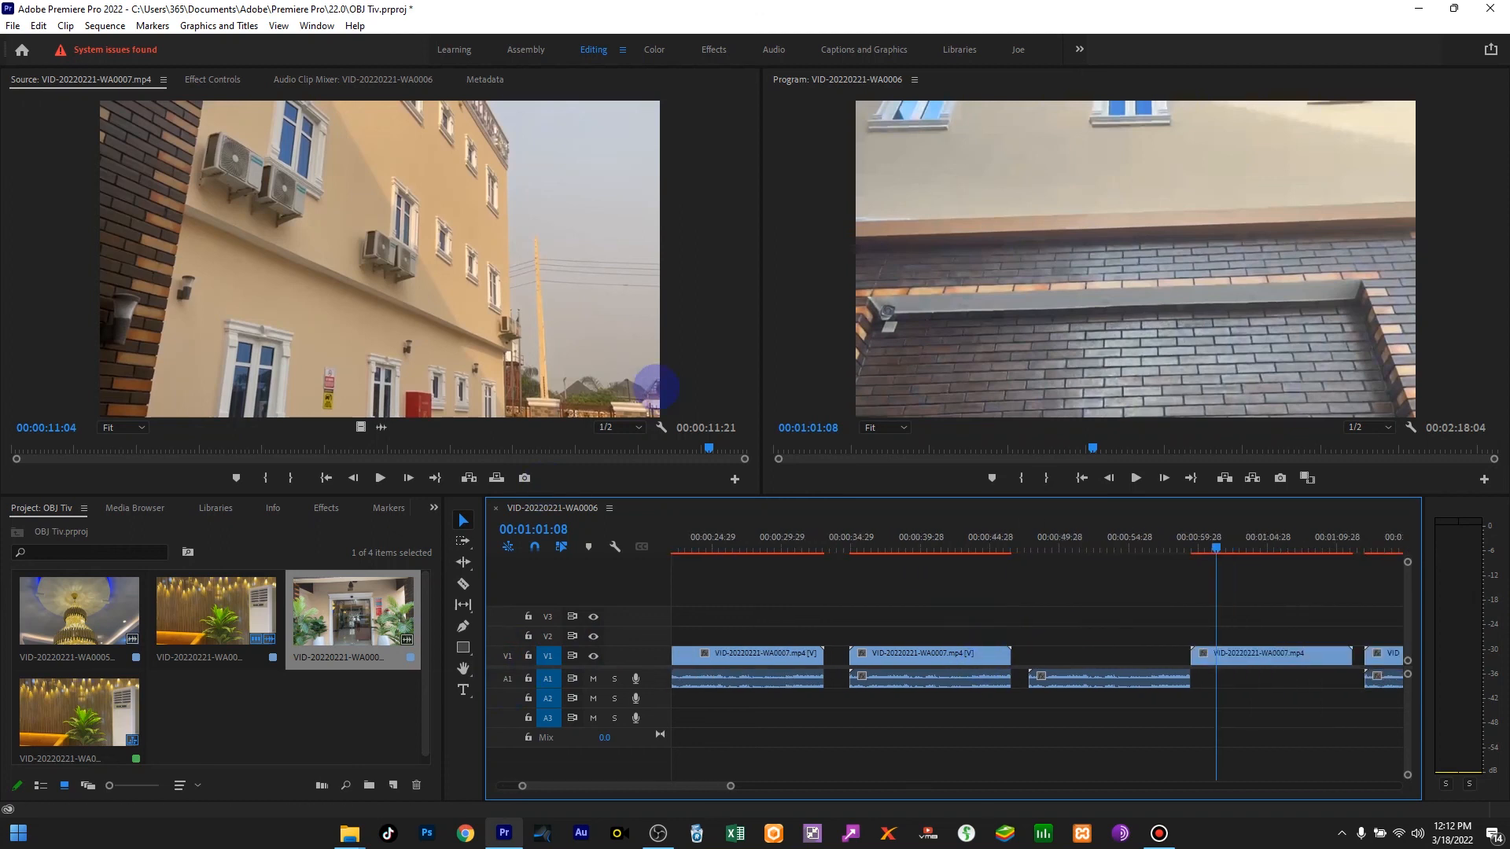
pyautogui.moveTo(455, 286); pyautogui.dragTo(1037, 587)
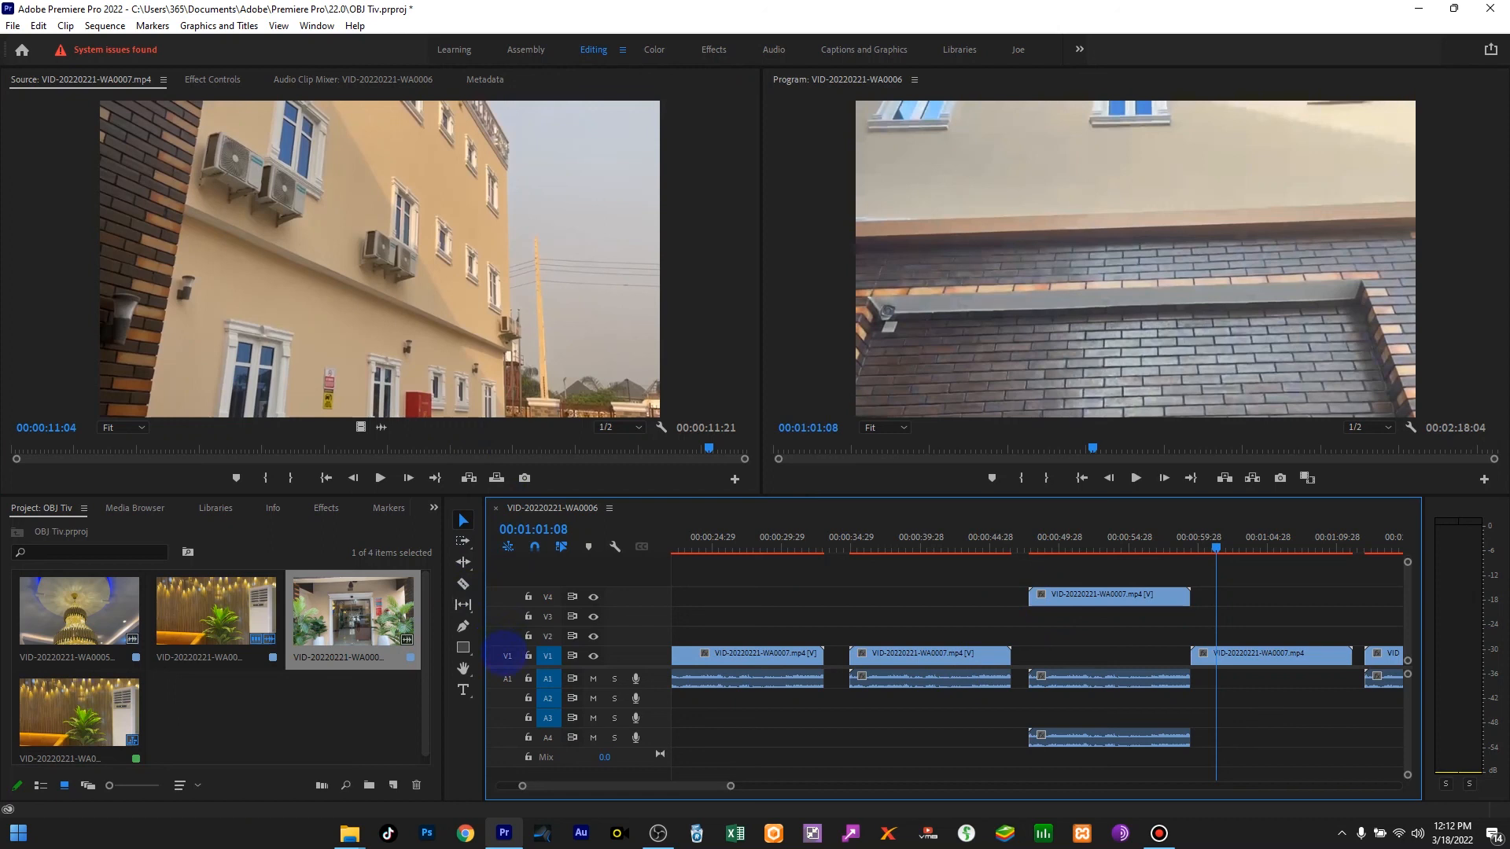
# Enable V1 and A1 source patching and place the source clip on V3 and A3, aligned with the video-only clip on V1.
pyautogui.click(507, 677)
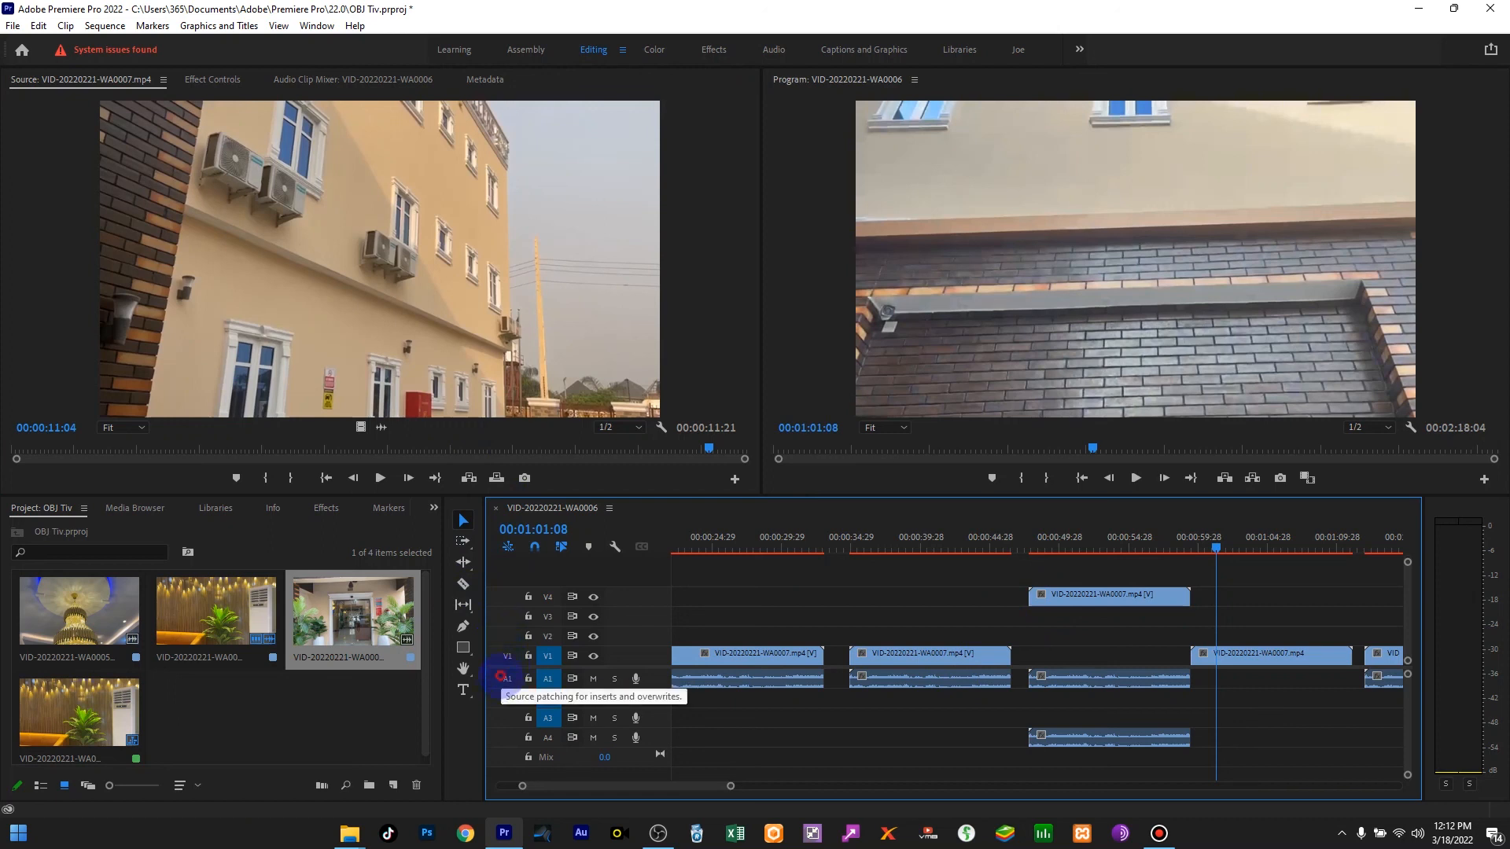
pyautogui.moveTo(539, 226); pyautogui.dragTo(1258, 617)
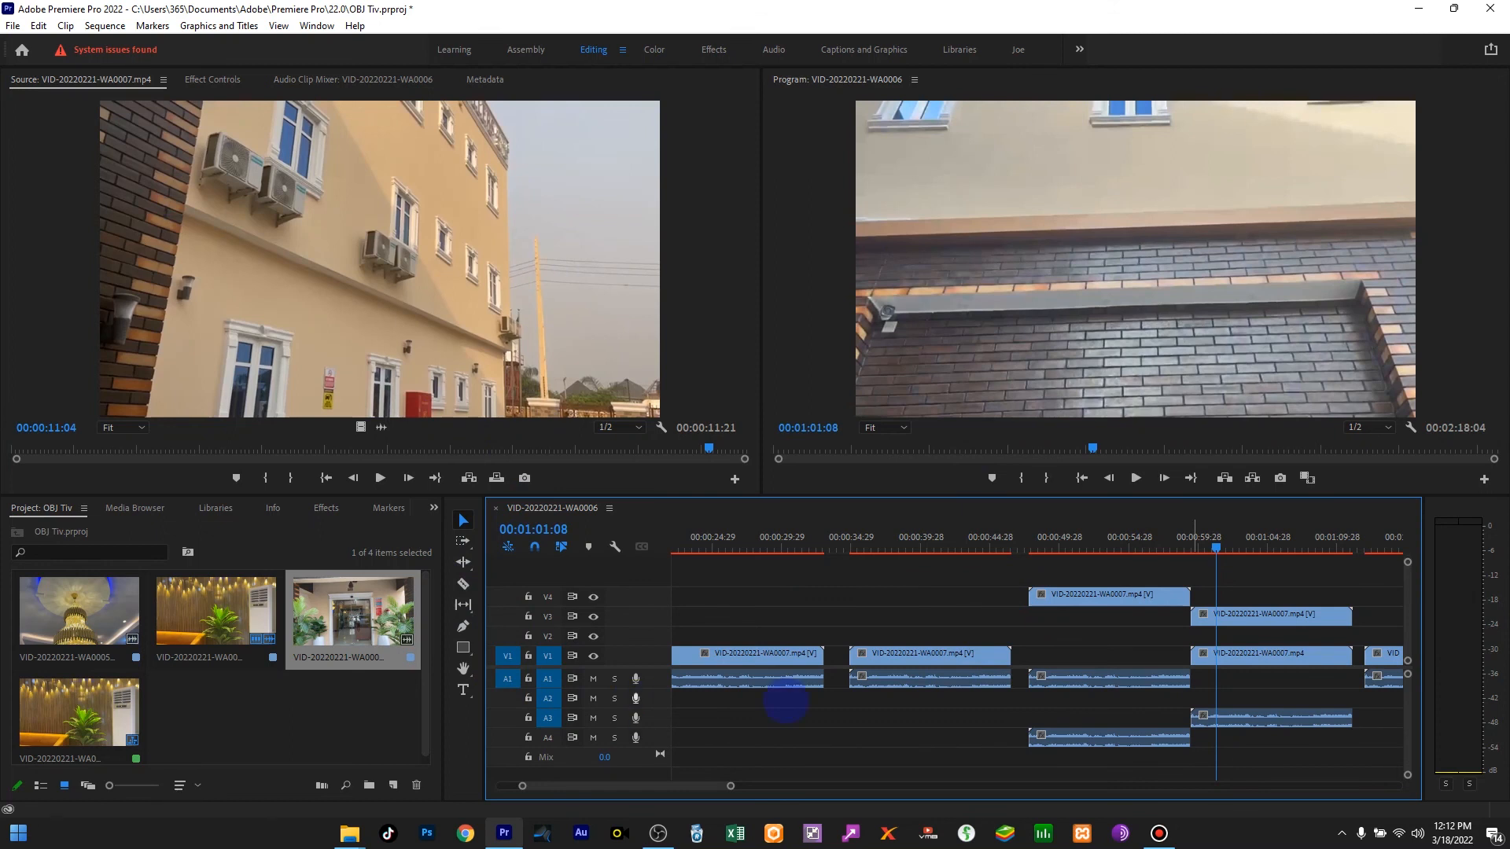
pyautogui.scroll(-1, 806, 700)
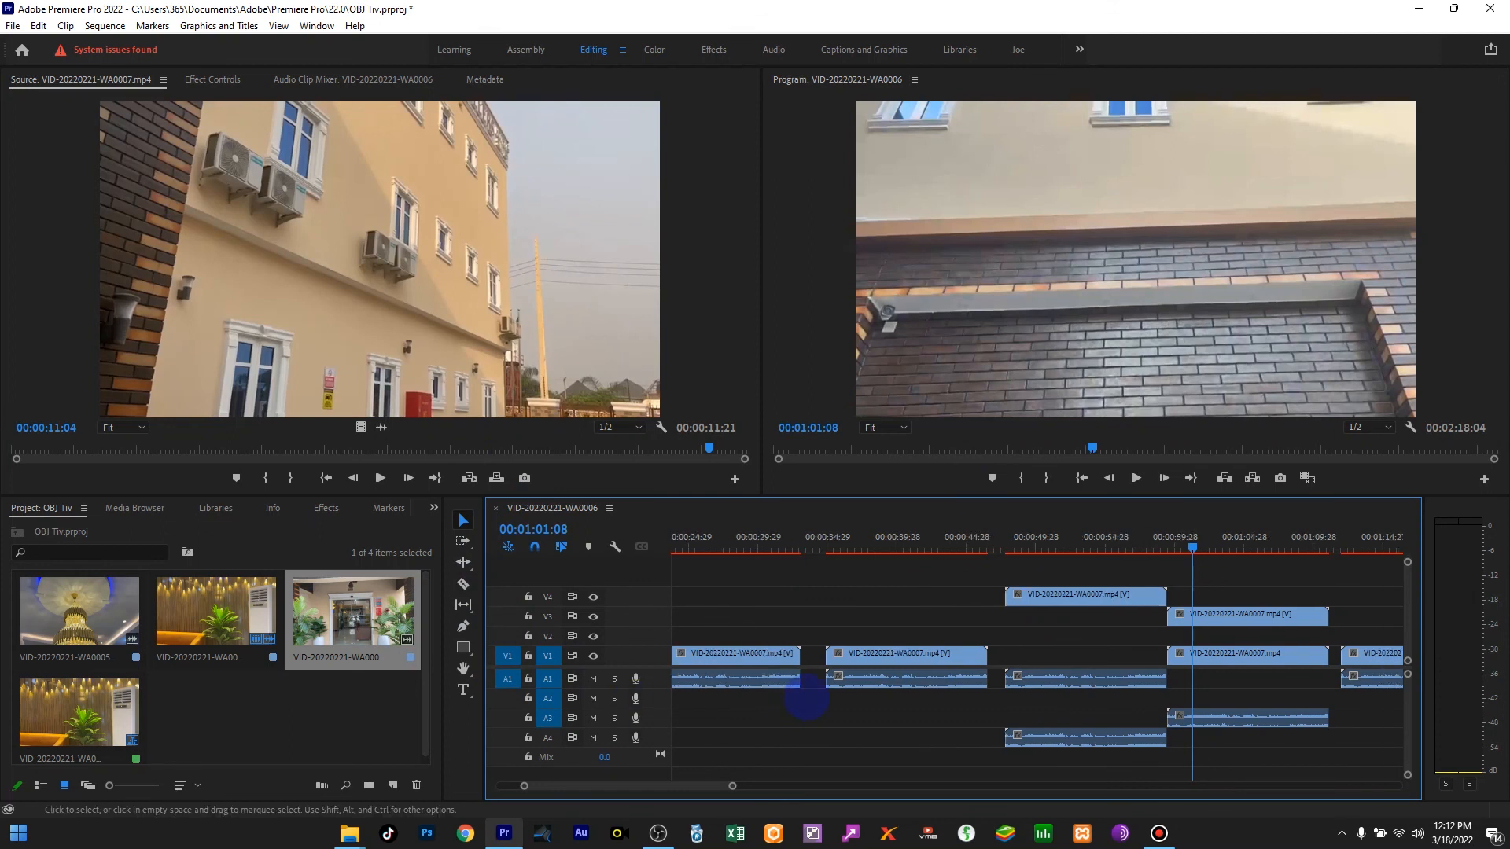